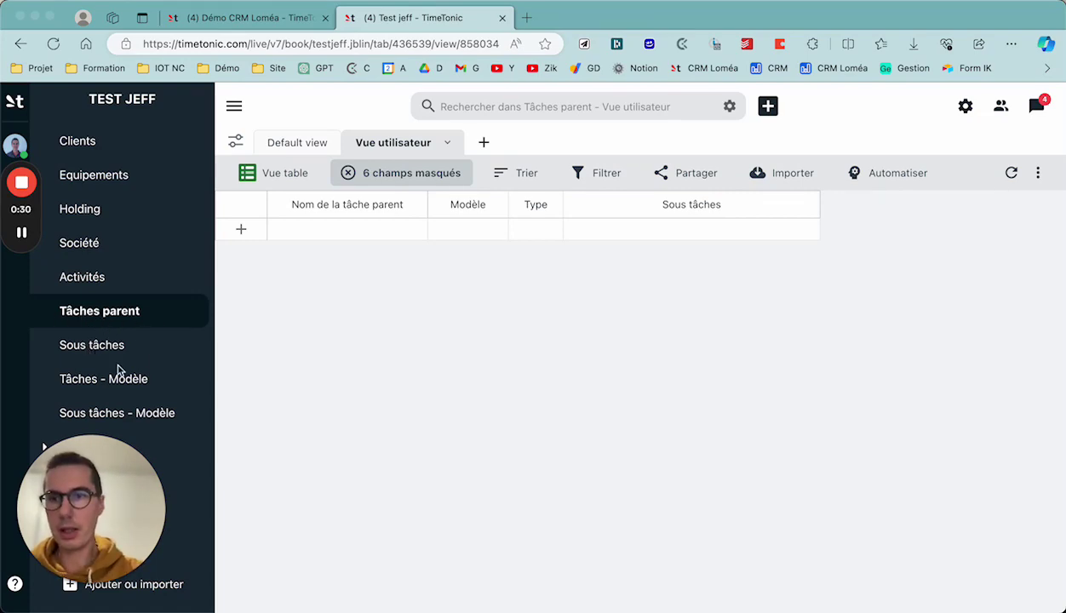
# Review the Tâches parent, Sous tâches, Tâches - Modèle and Sous tâches - Modèle tables.
pyautogui.click(133, 390)
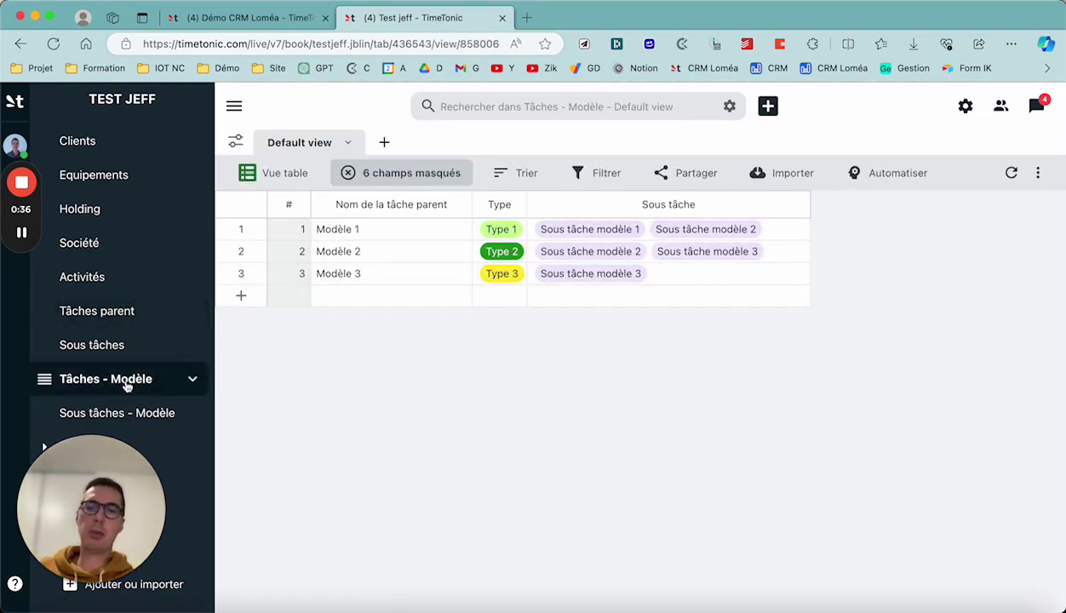
pyautogui.click(112, 303)
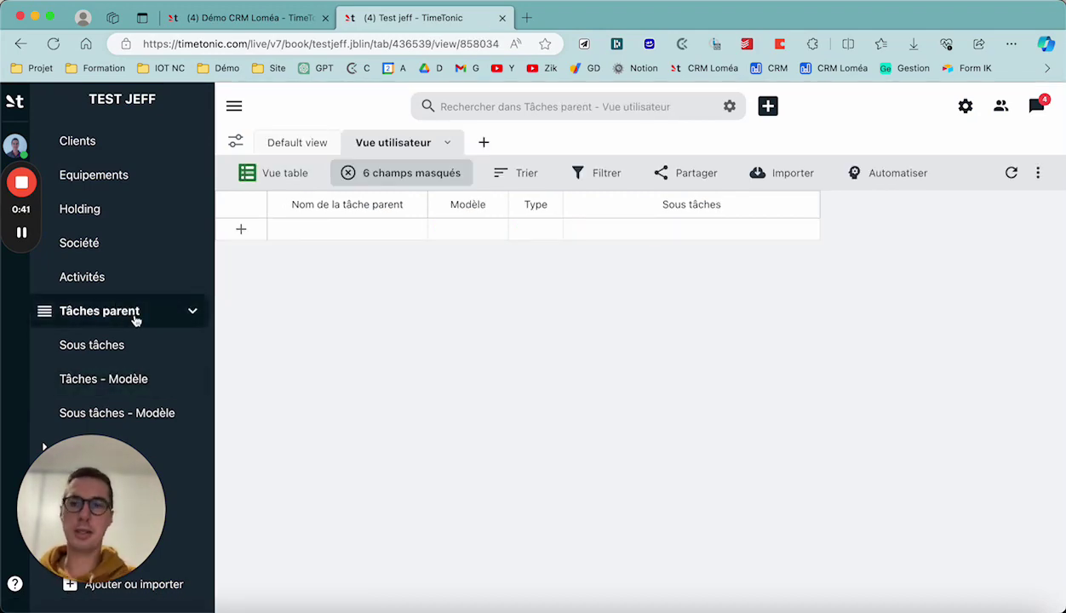
pyautogui.click(114, 349)
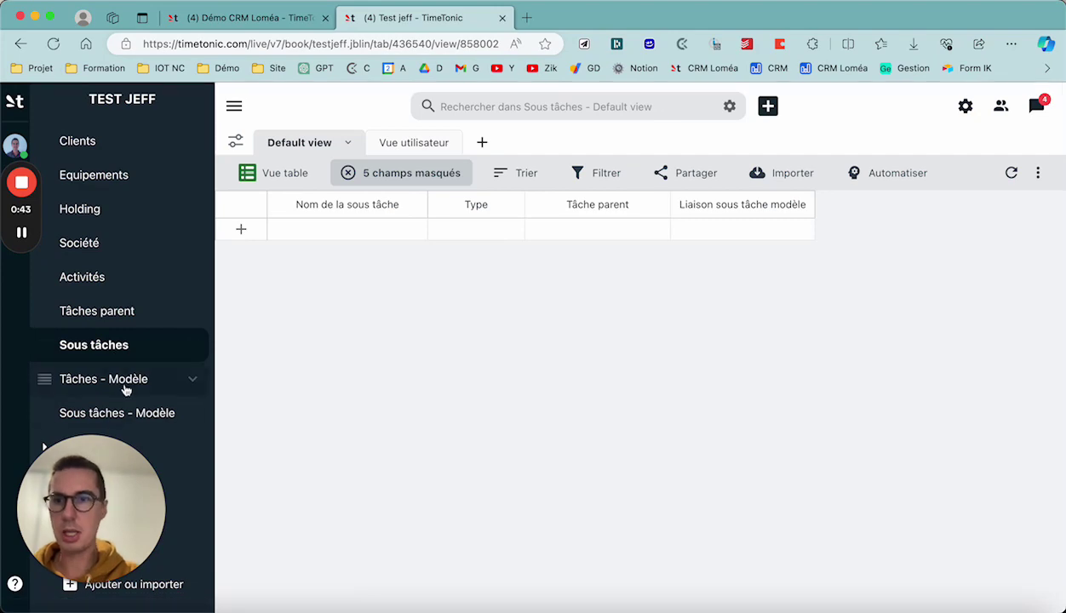
pyautogui.click(125, 389)
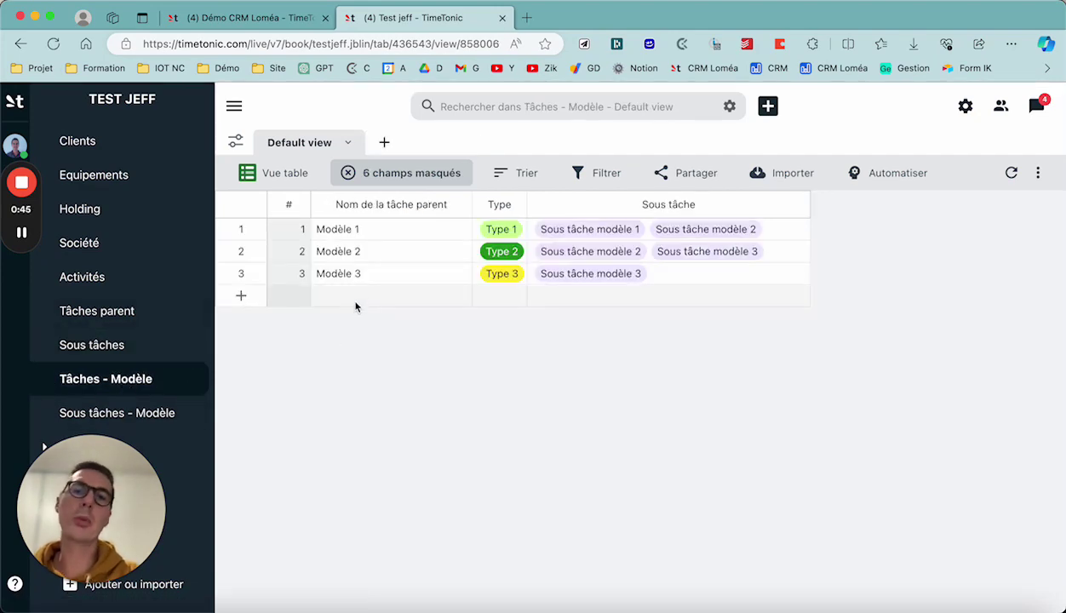
pyautogui.click(108, 423)
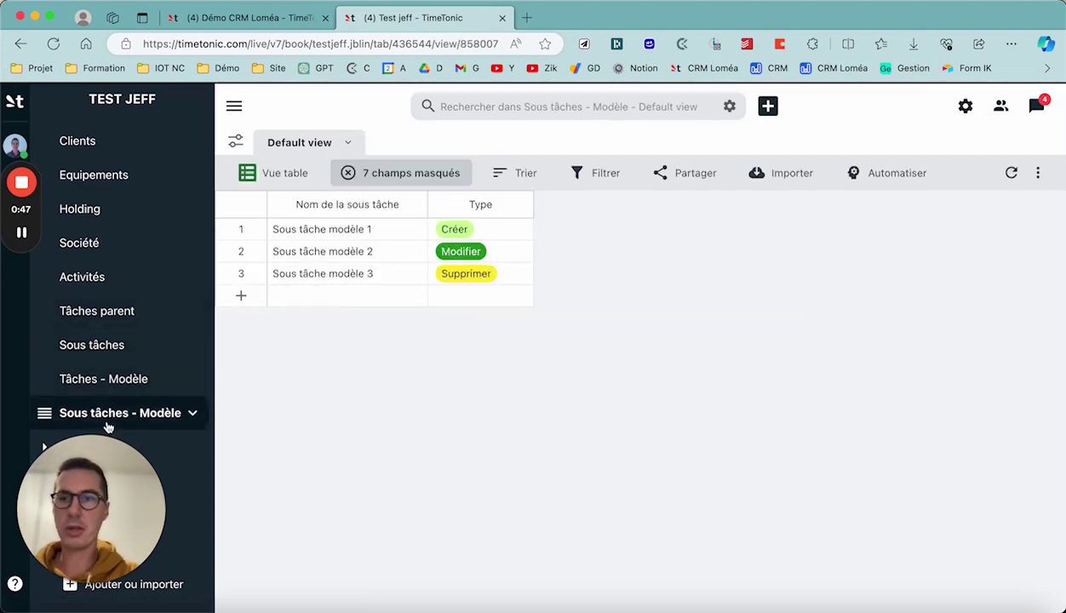
# Add a record named Modèle 4 with Type 2 to the Tâches - Modèle table.
pyautogui.click(114, 381)
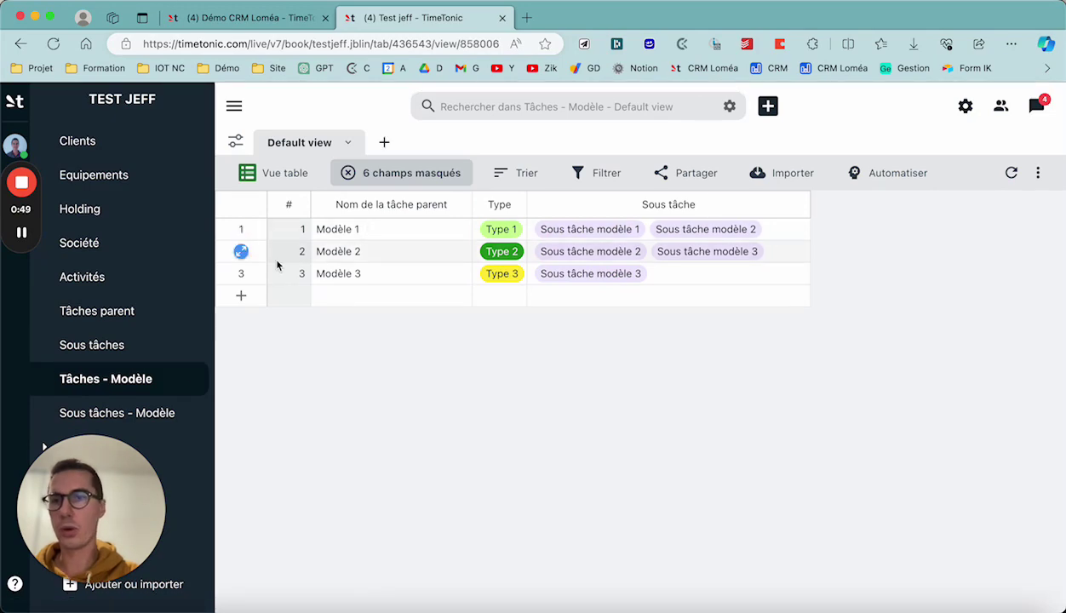
pyautogui.click(353, 229)
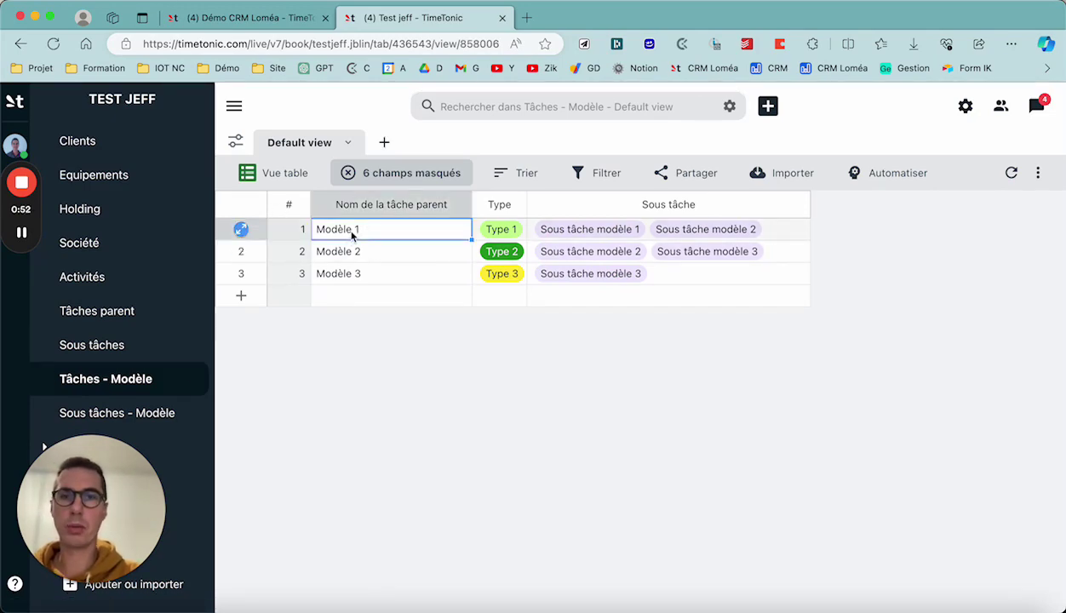
pyautogui.click(241, 296)
pyautogui.click(370, 292)
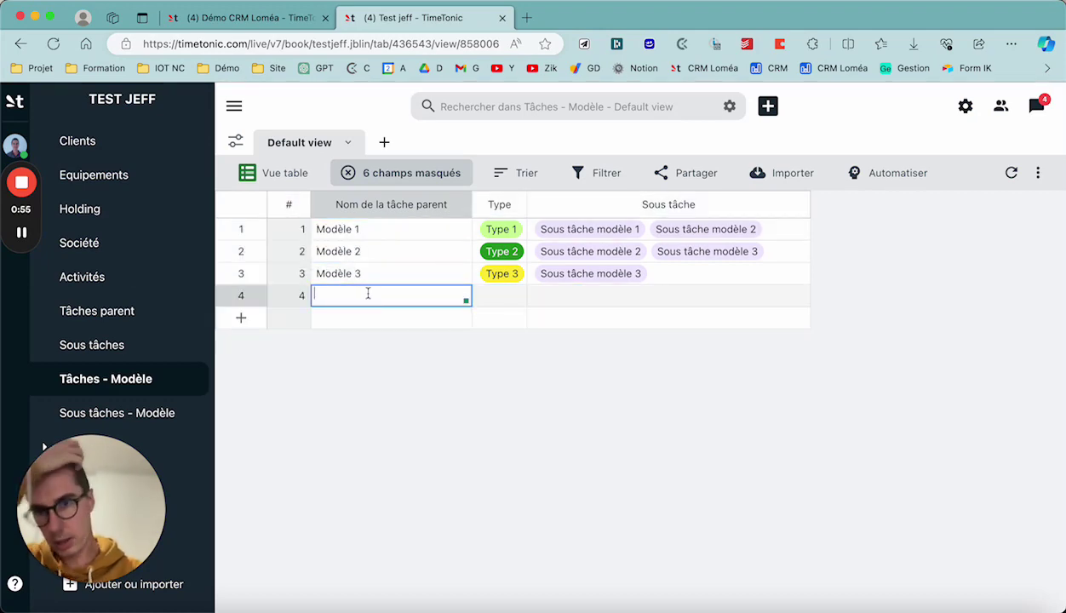
pyautogui.write('Modèl')
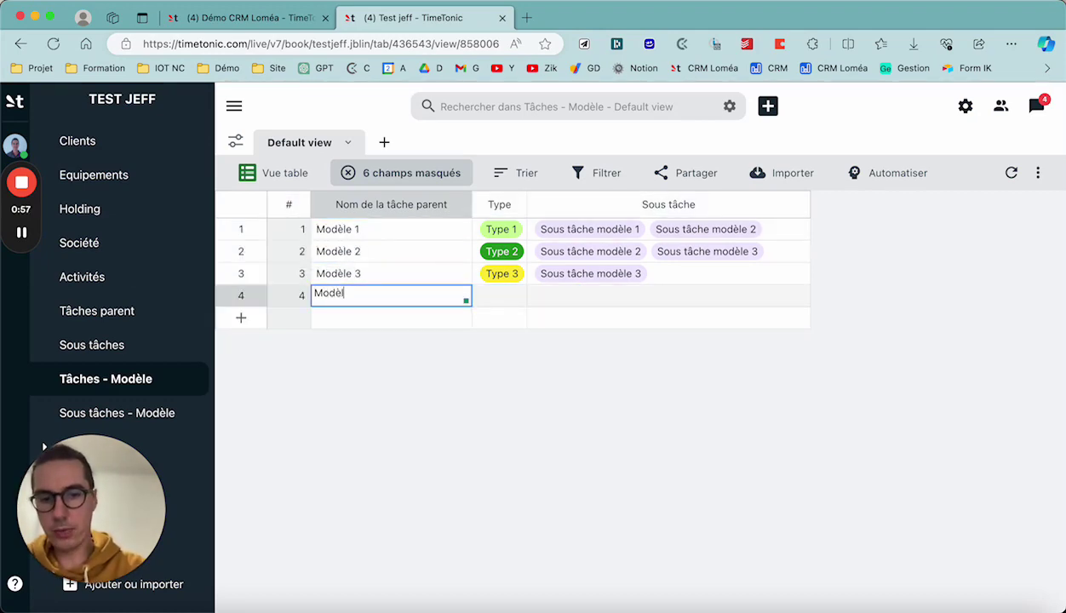
pyautogui.write('e 4')
pyautogui.click(504, 298)
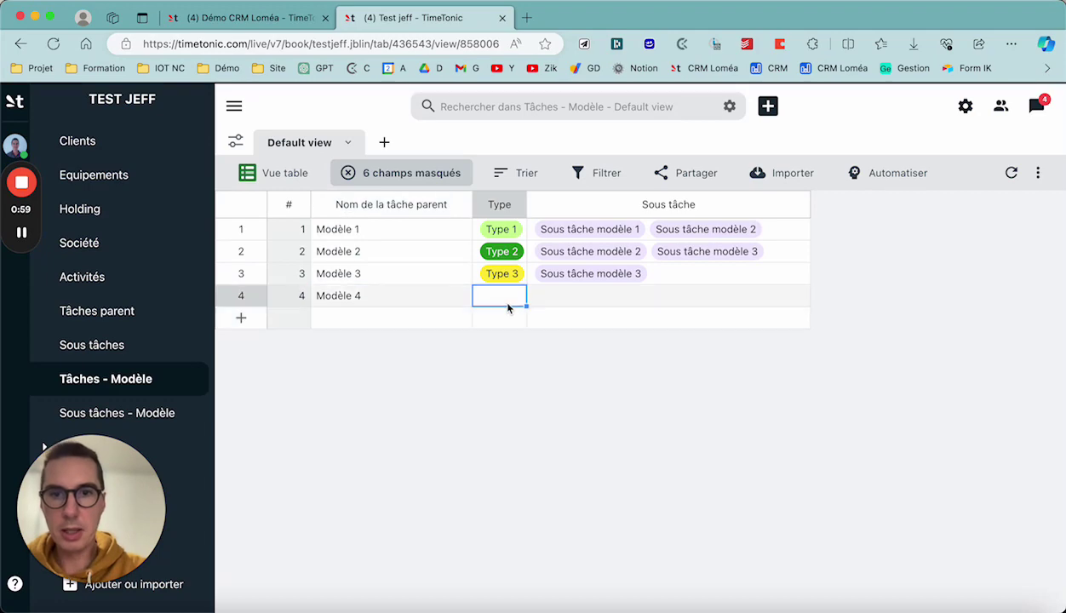
pyautogui.click(508, 305)
pyautogui.click(507, 387)
# Link Sous tâche modèle 1 and Sous tâche modèle 3 to the Modèle 4 record.
pyautogui.click(610, 293)
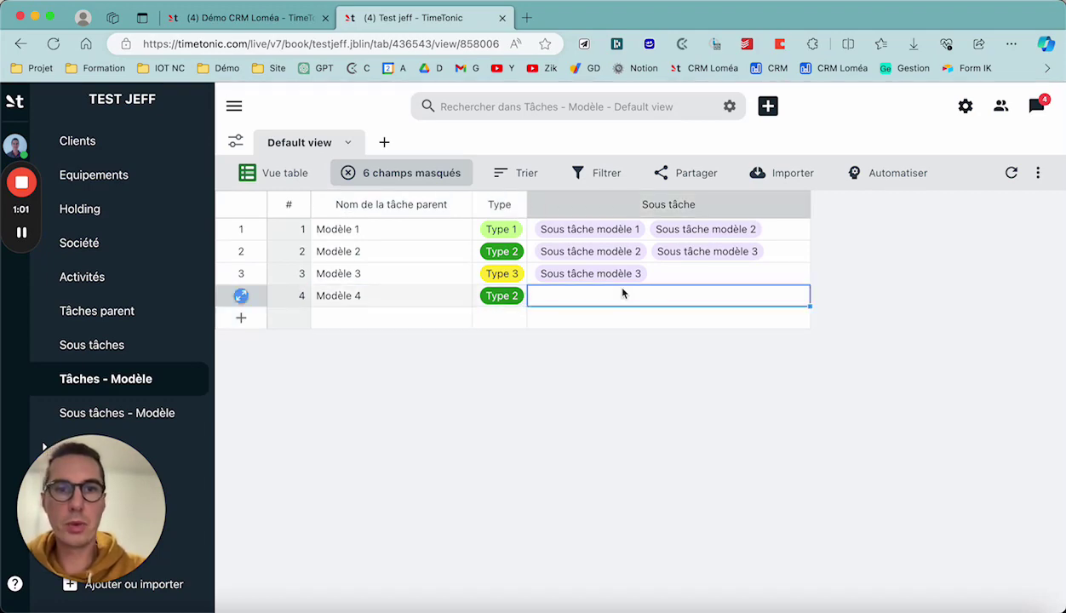
pyautogui.click(607, 296)
pyautogui.click(604, 310)
pyautogui.click(630, 347)
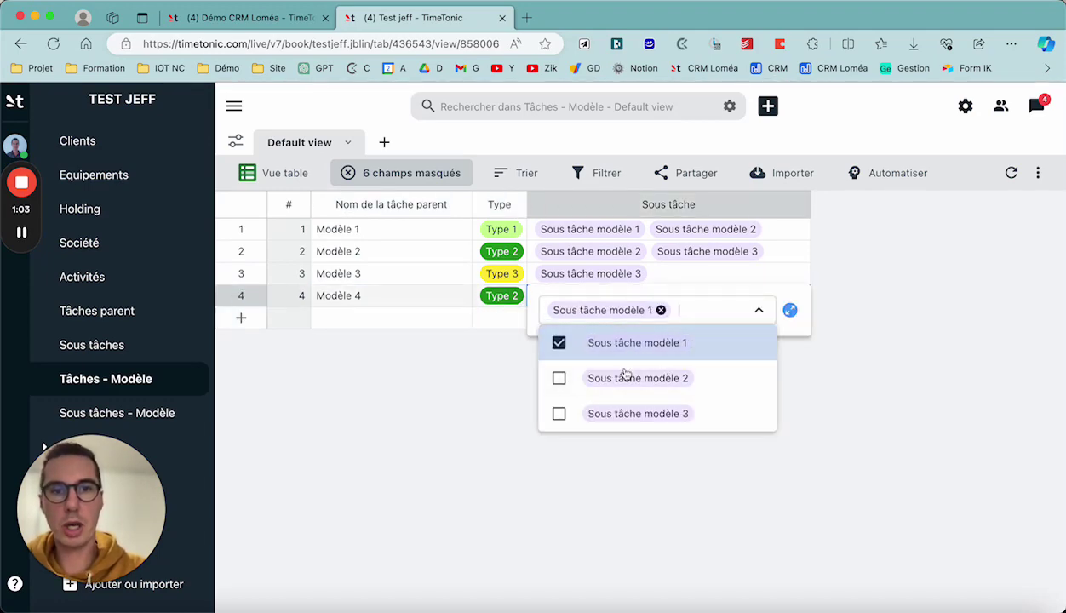
pyautogui.click(619, 411)
pyautogui.click(756, 507)
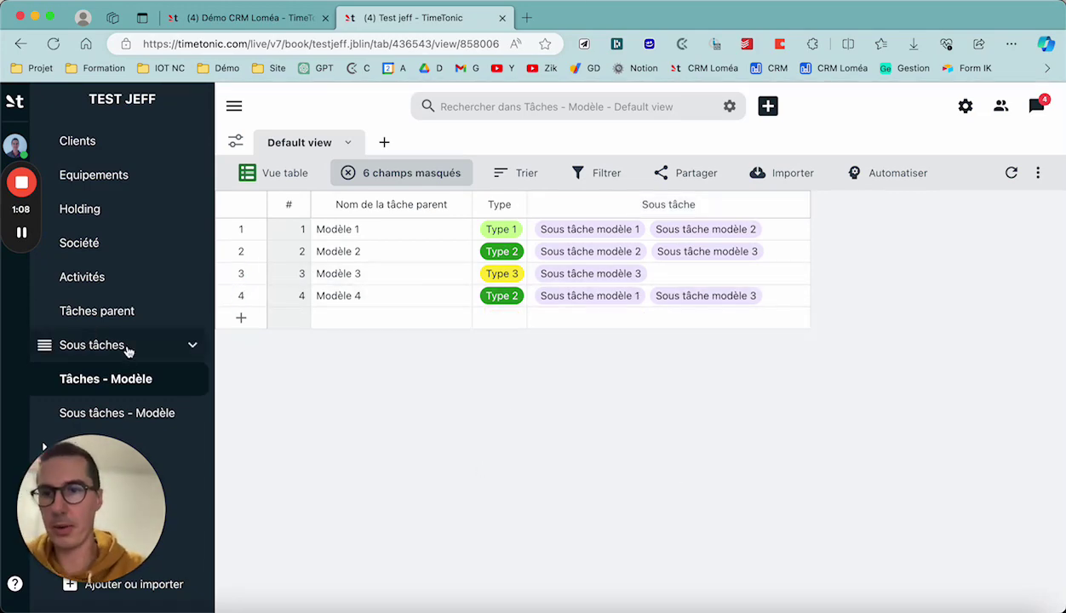
# Add a record named Sous tâche modèle 4 with type Créer to the Sous tâches - Modèle table.
pyautogui.click(126, 416)
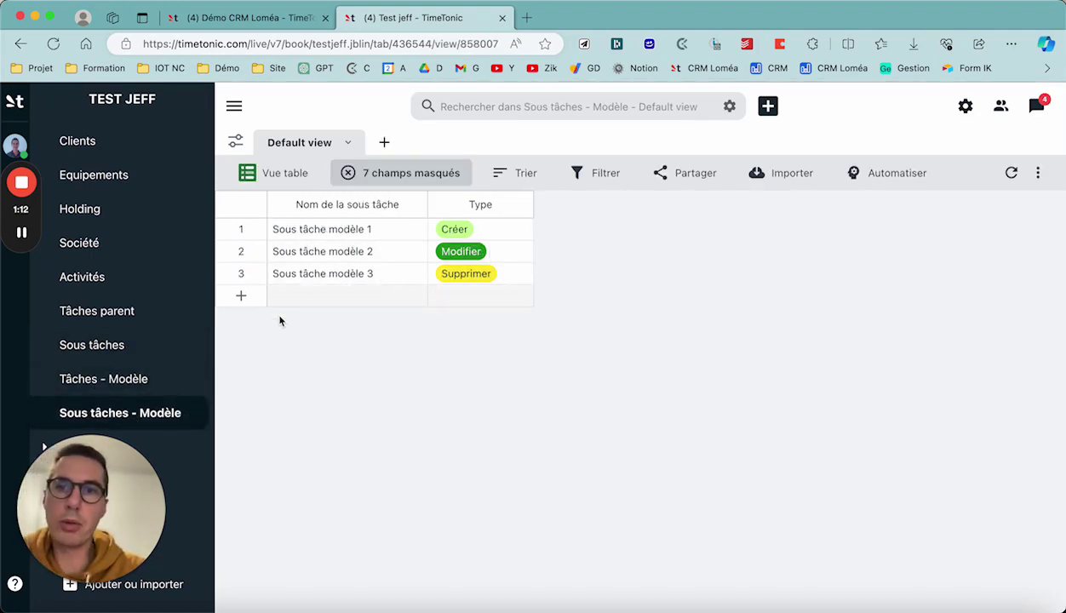
pyautogui.click(239, 298)
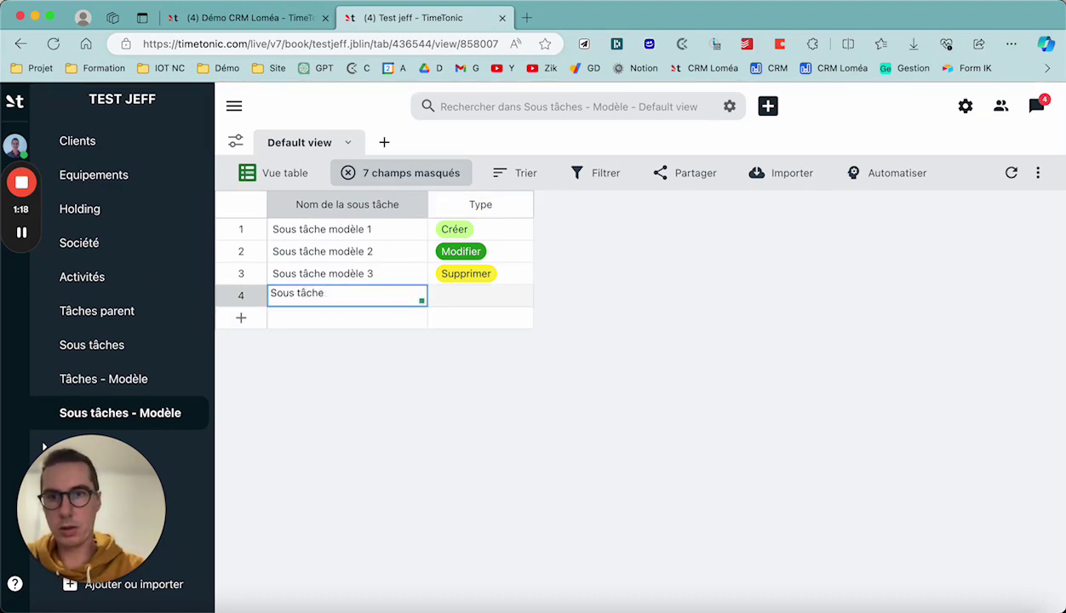
pyautogui.write('Sous tâche modèle 4')
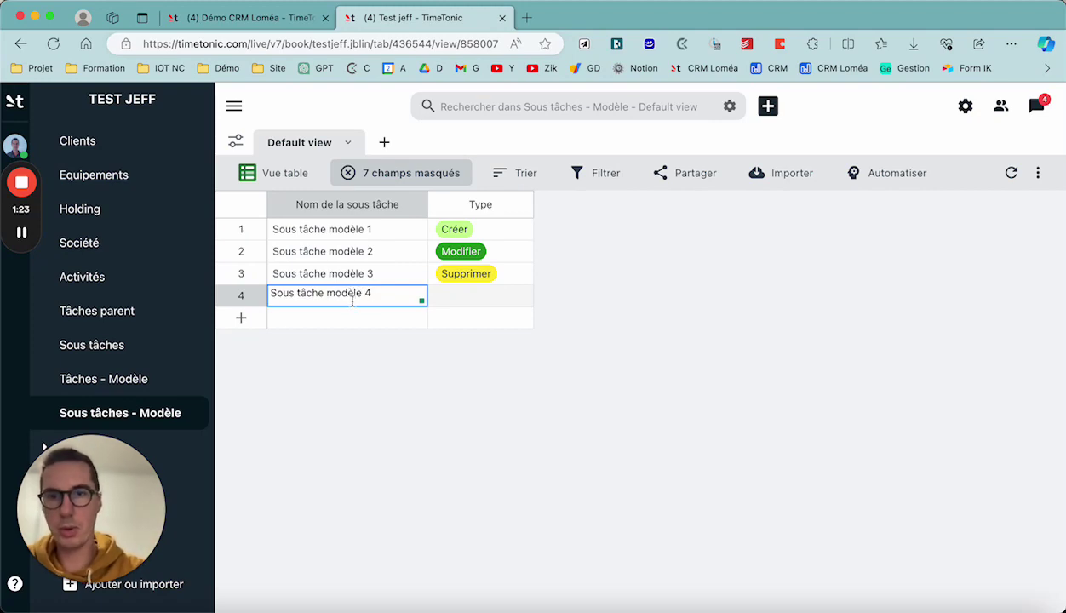
pyautogui.click(476, 298)
pyautogui.click(476, 300)
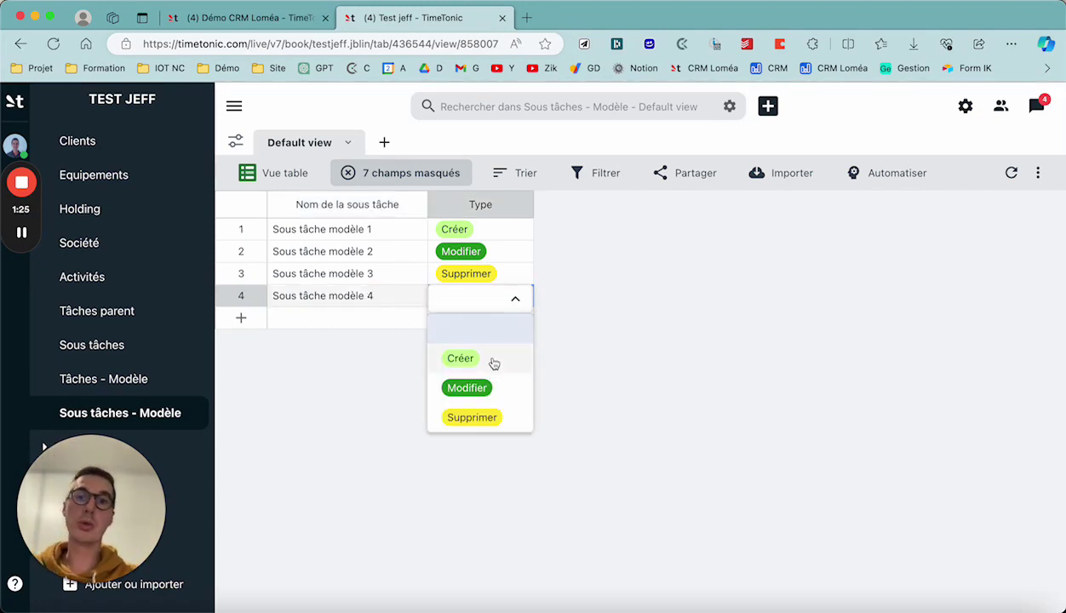
pyautogui.click(493, 363)
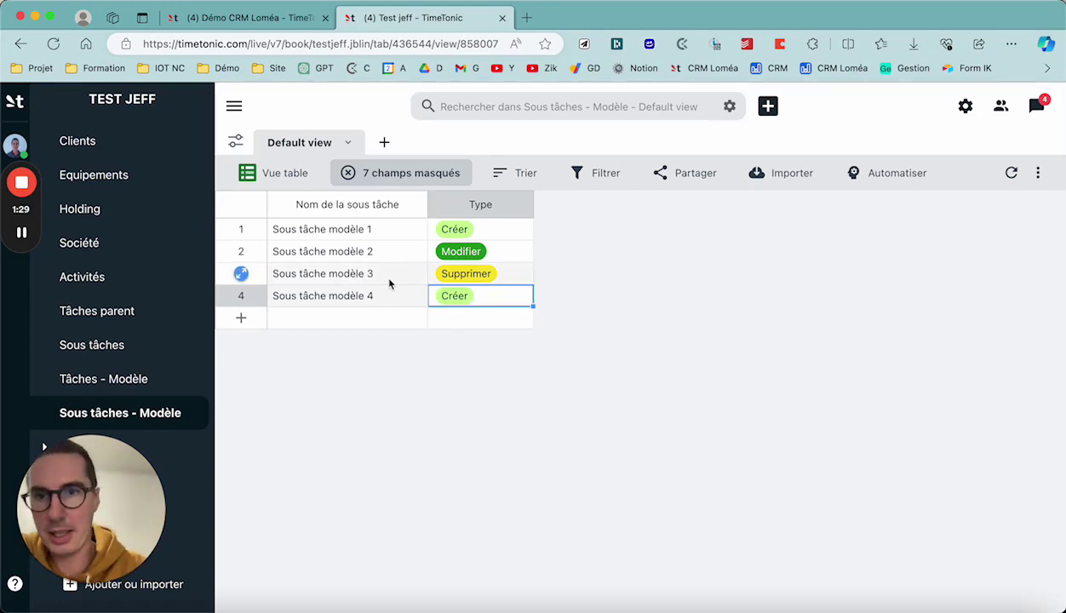
# In the Tâches - Modèle table, also link Sous tâche modèle 4 to the Modèle 4 record.
pyautogui.click(143, 381)
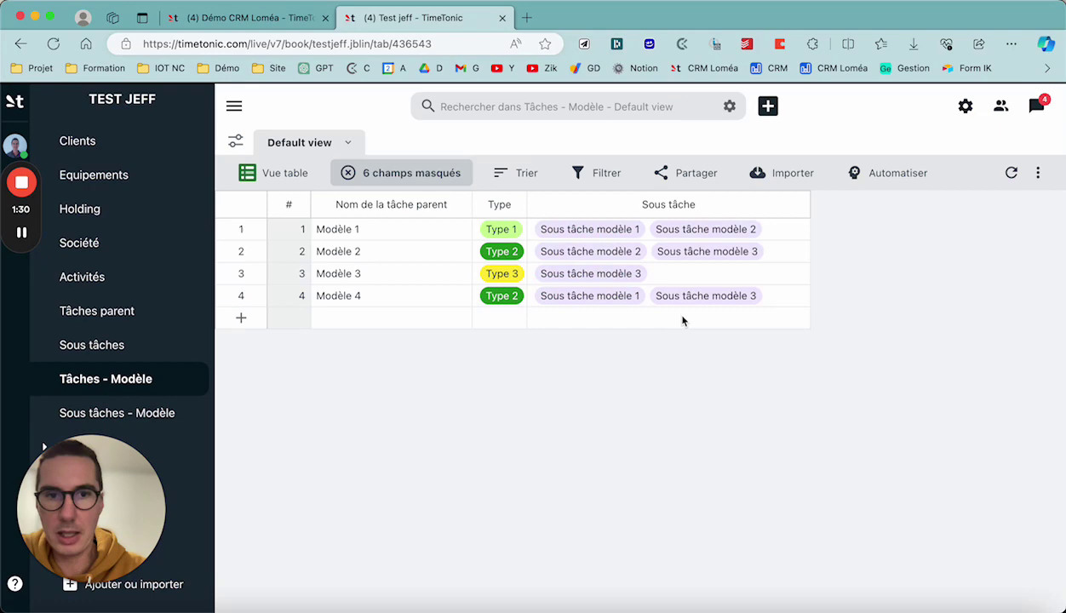
pyautogui.click(782, 298)
pyautogui.click(762, 311)
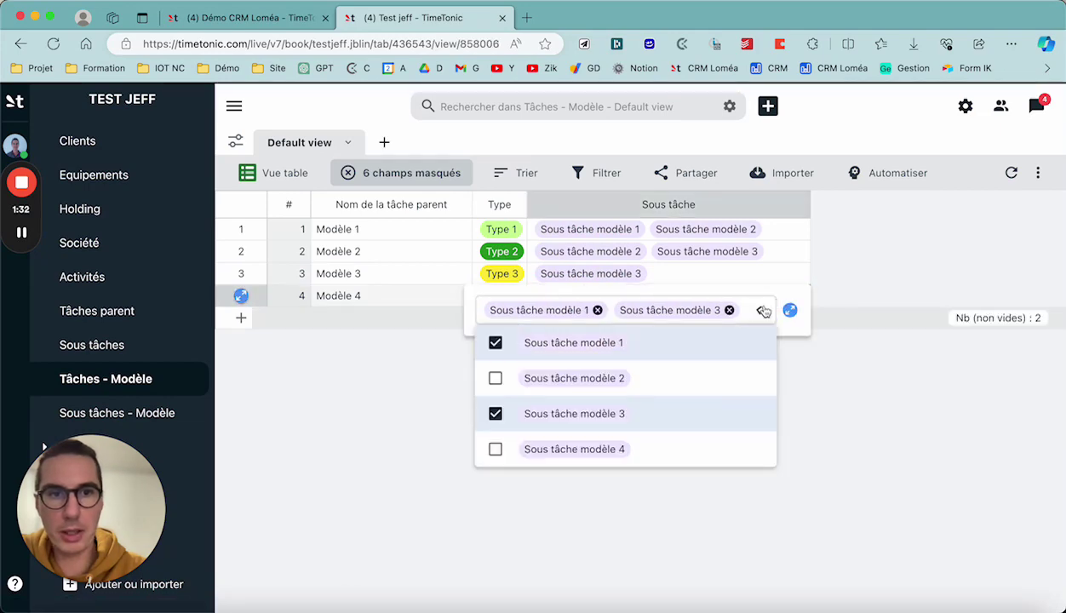
pyautogui.click(615, 457)
pyautogui.click(657, 511)
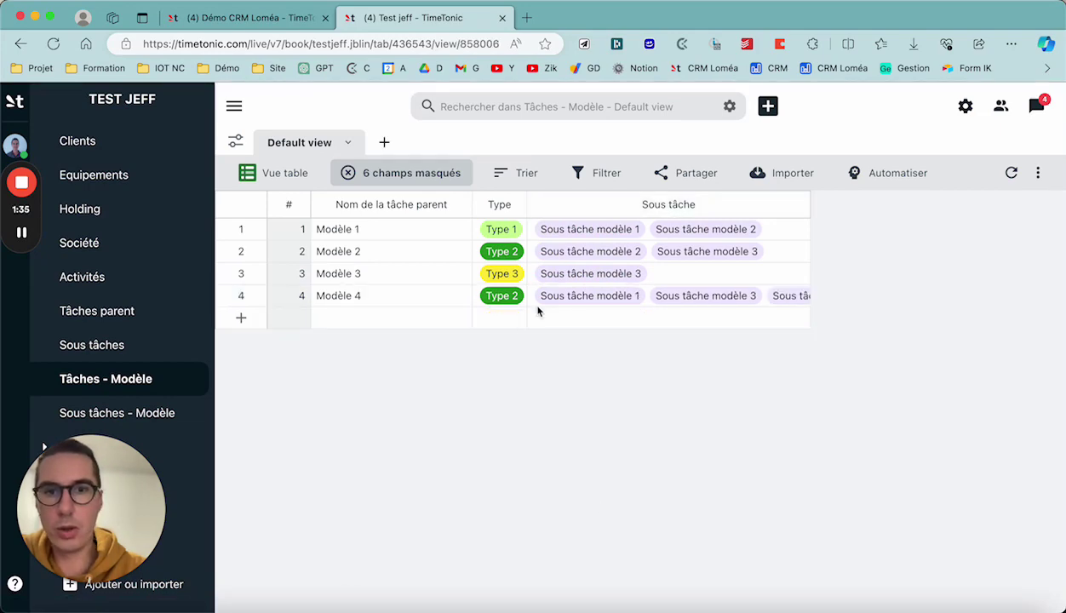
# Create and save a record named Test live in the Tâches parent table, using model 4.
pyautogui.click(128, 312)
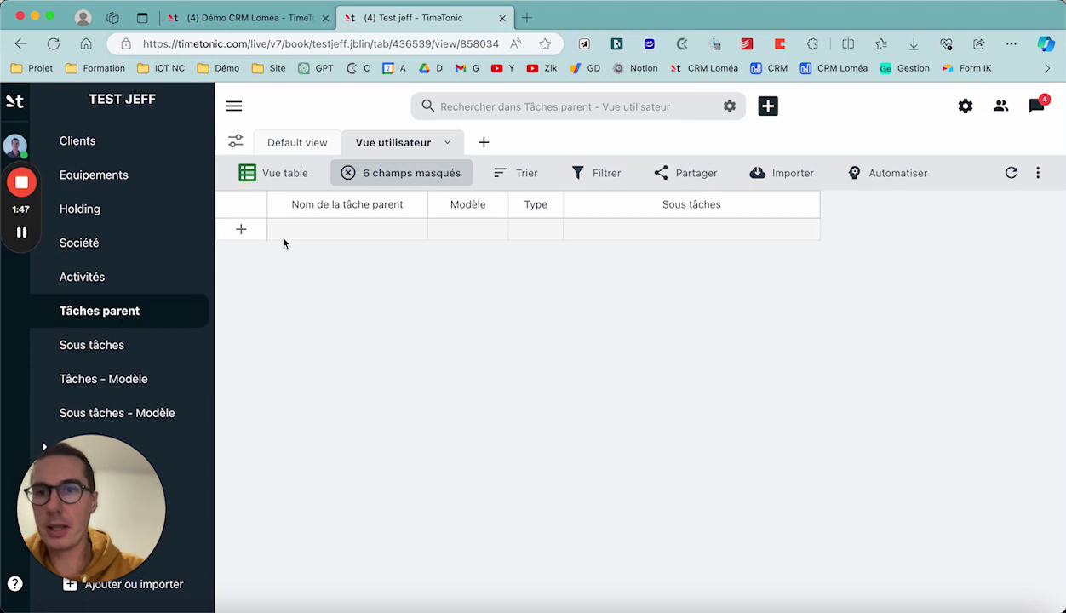
pyautogui.click(769, 106)
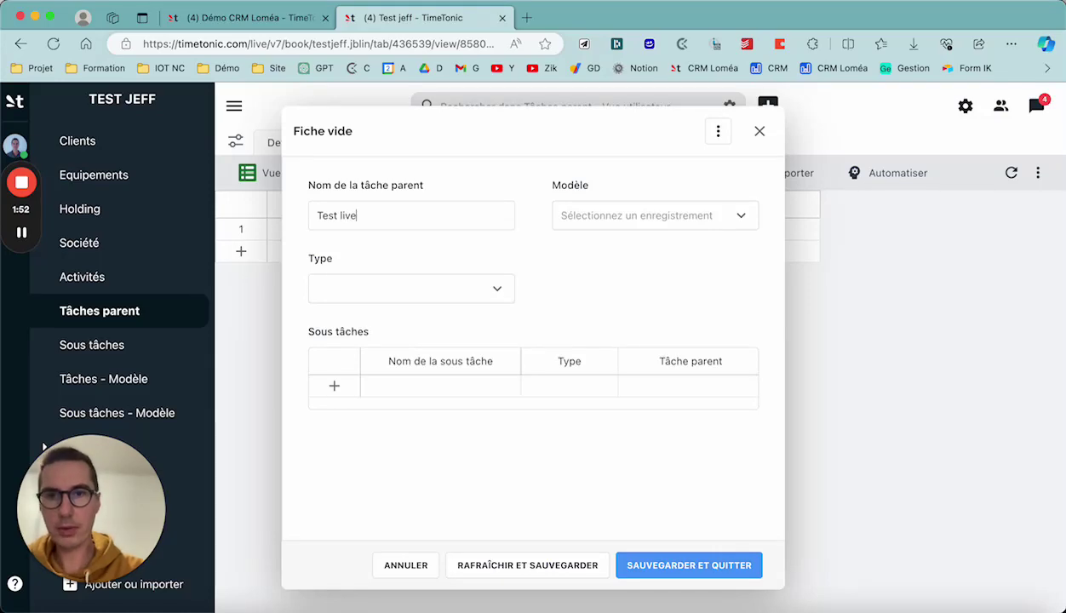
pyautogui.click(611, 215)
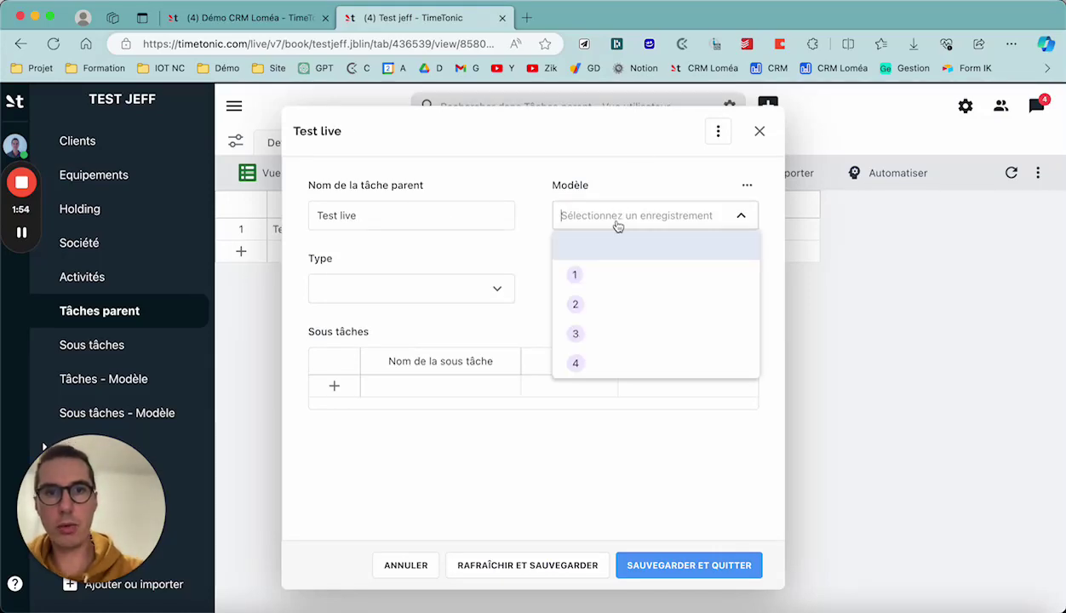
pyautogui.click(619, 365)
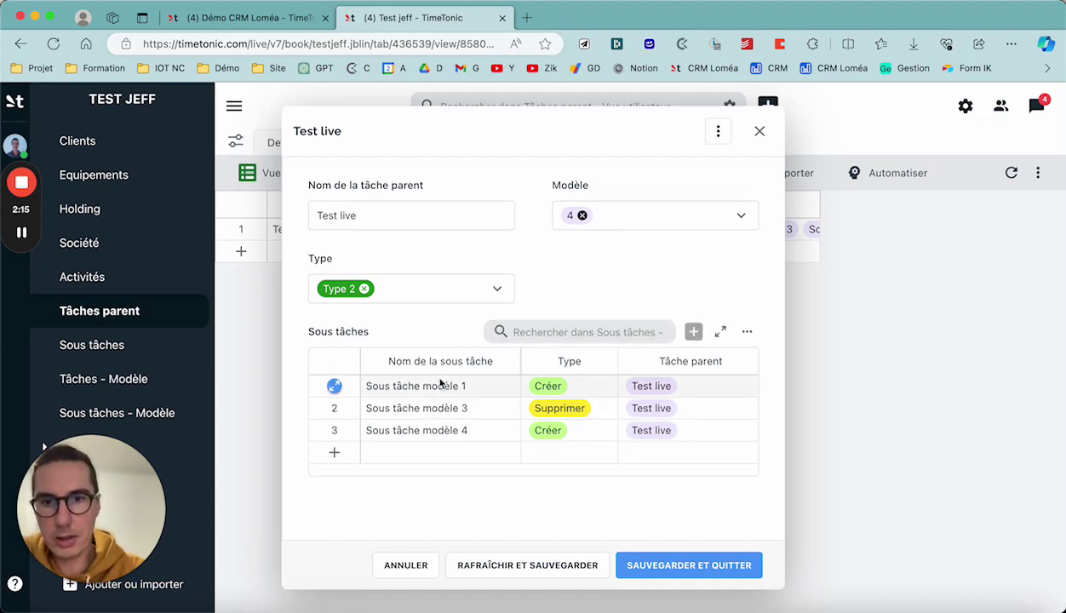
pyautogui.click(643, 566)
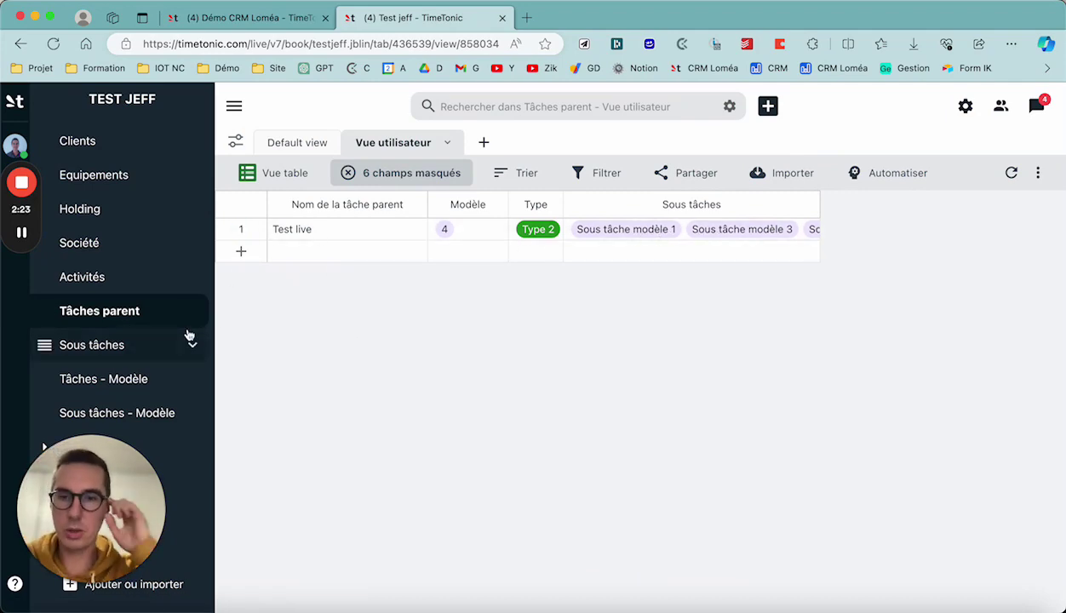
# Add a second parent task named tqstrdtre directly in the table and set its type to Type 2.
pyautogui.click(241, 251)
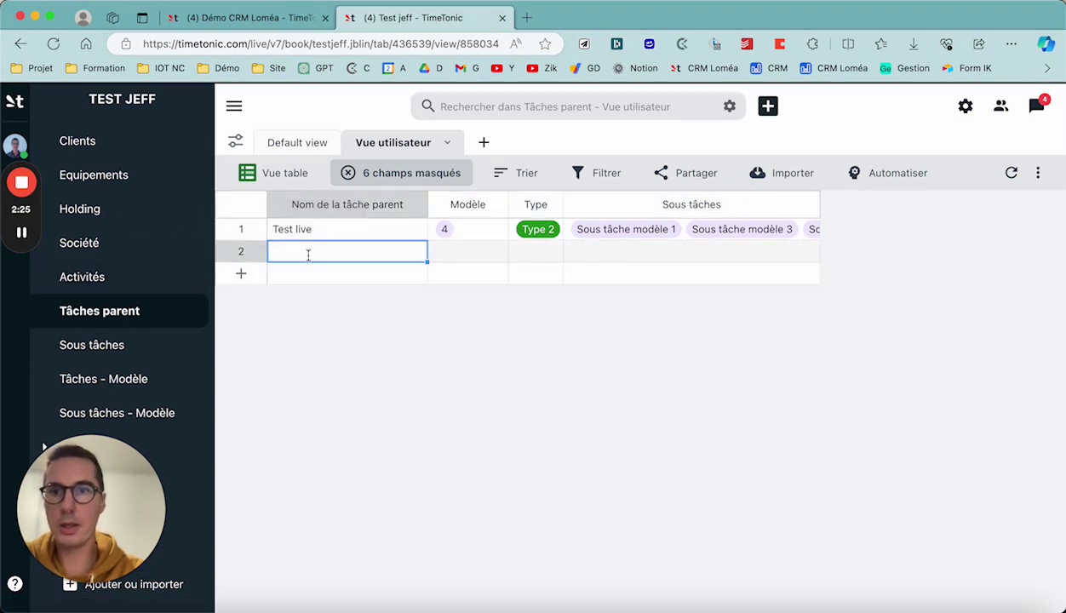
pyautogui.click(308, 254)
pyautogui.write('tqstrdtre')
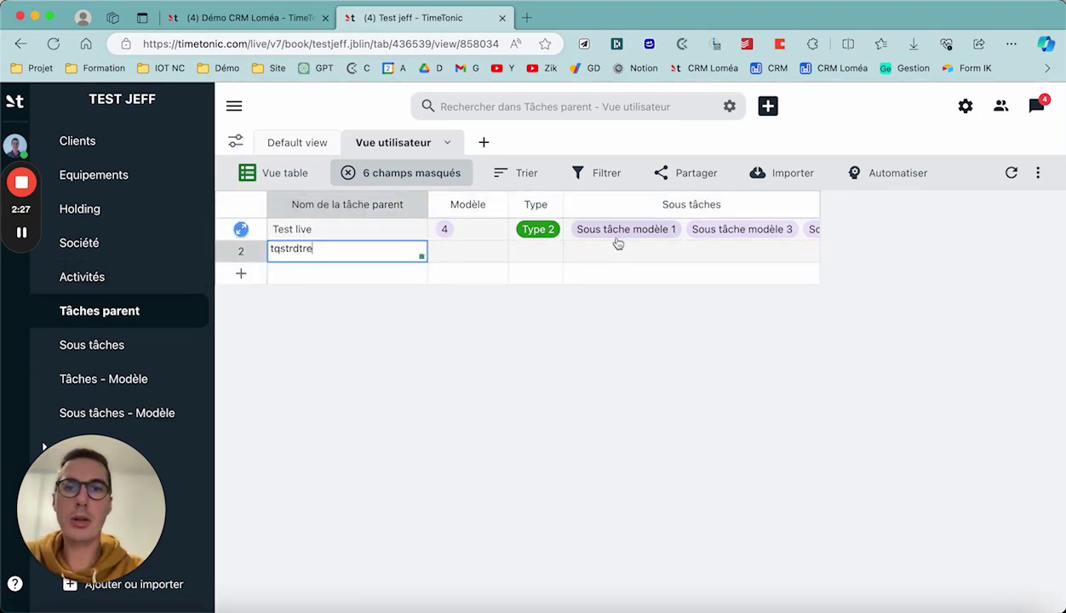
pyautogui.click(531, 248)
pyautogui.click(530, 249)
pyautogui.click(542, 345)
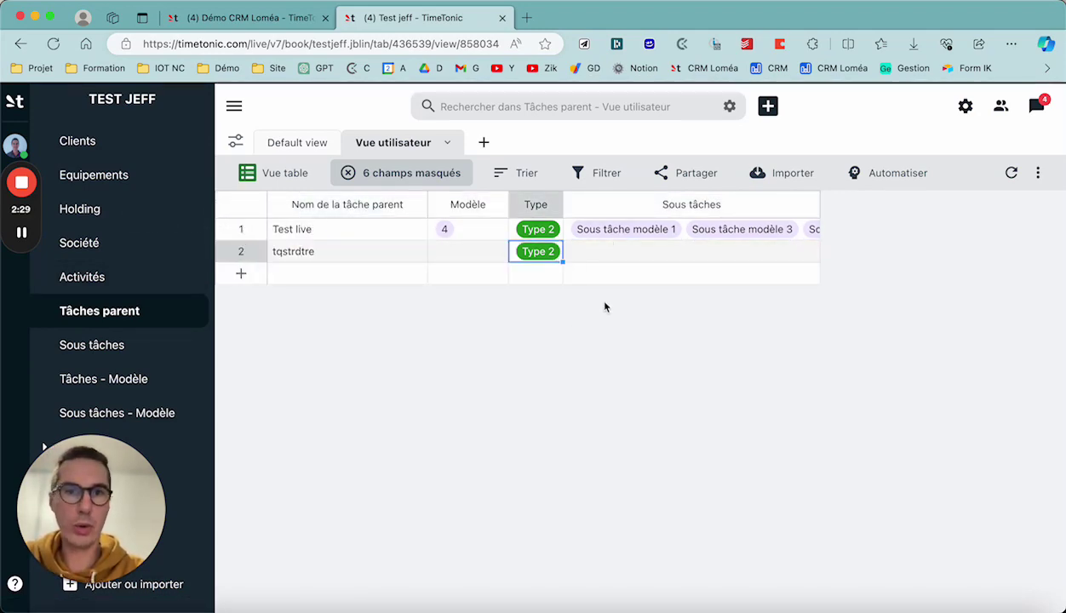
# Create and save a subtask named test with type Créer for the tqstrdtre parent task.
pyautogui.click(637, 254)
pyautogui.click(640, 252)
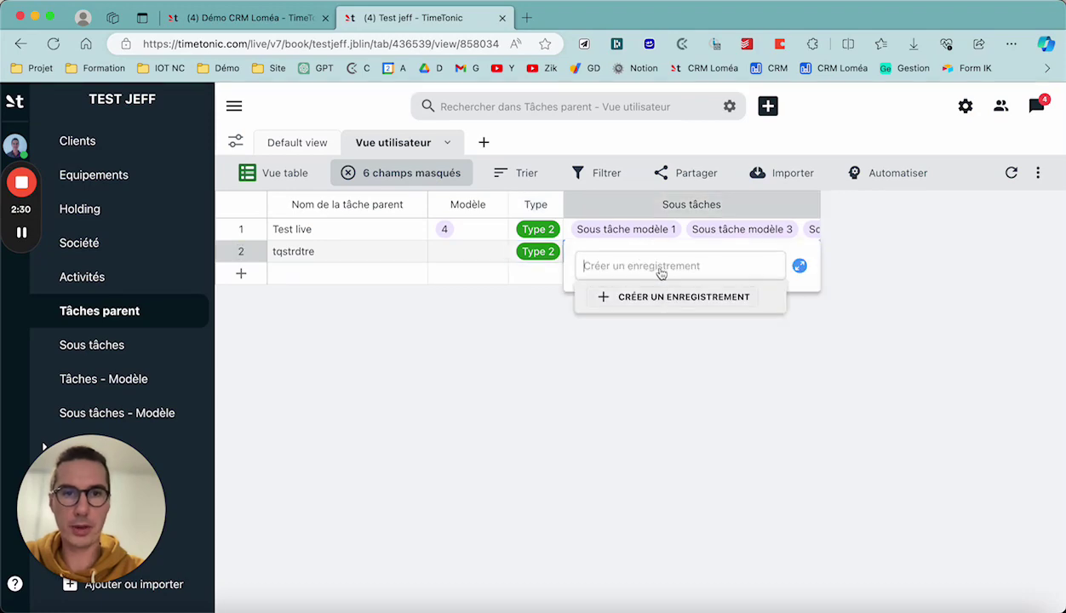
pyautogui.click(640, 303)
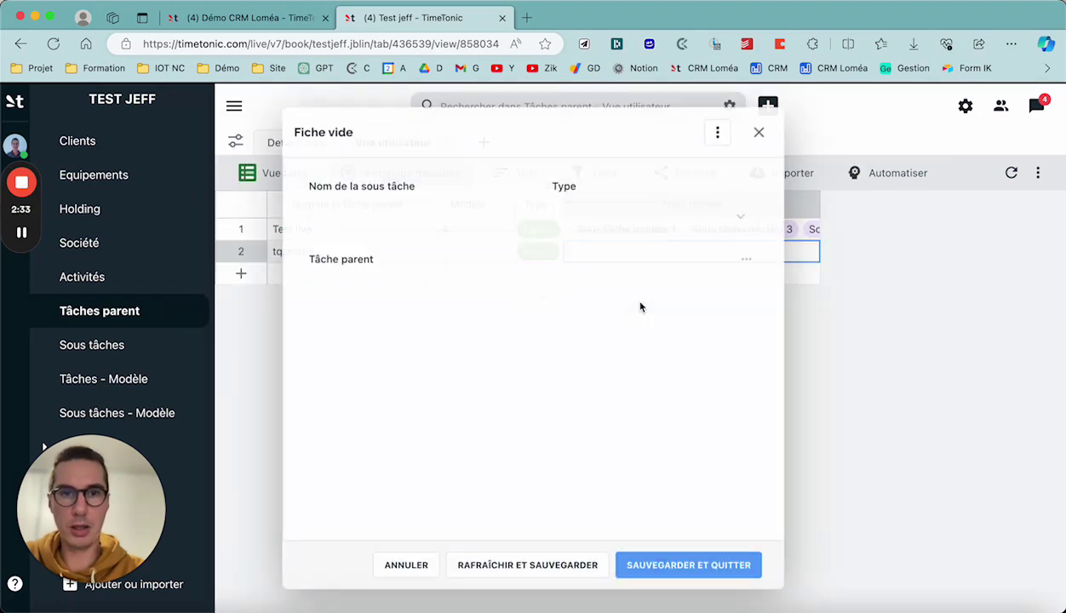
pyautogui.click(394, 208)
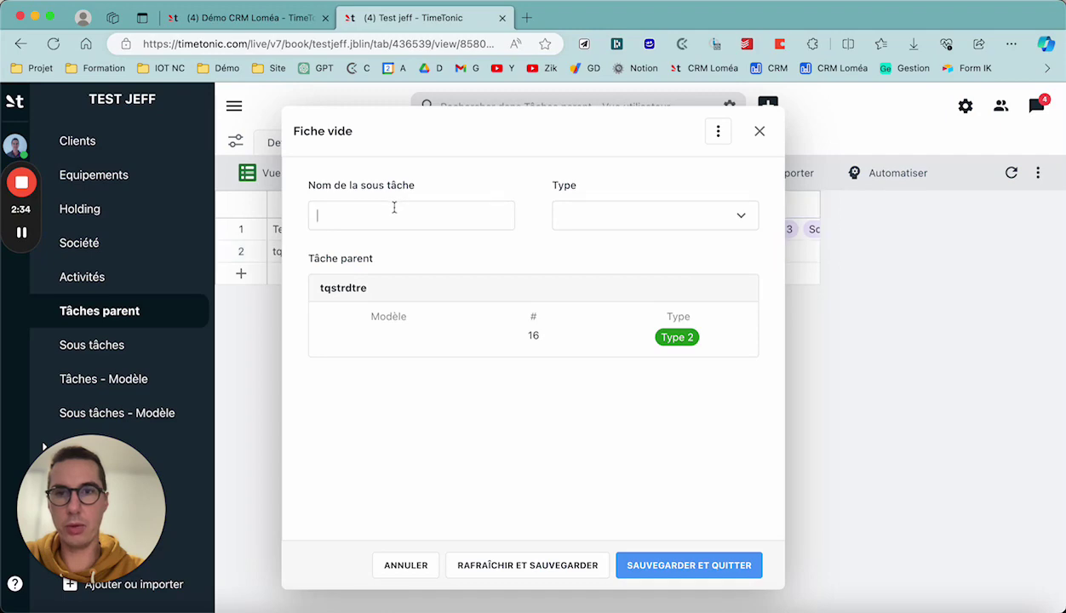
pyautogui.click(587, 223)
pyautogui.click(582, 273)
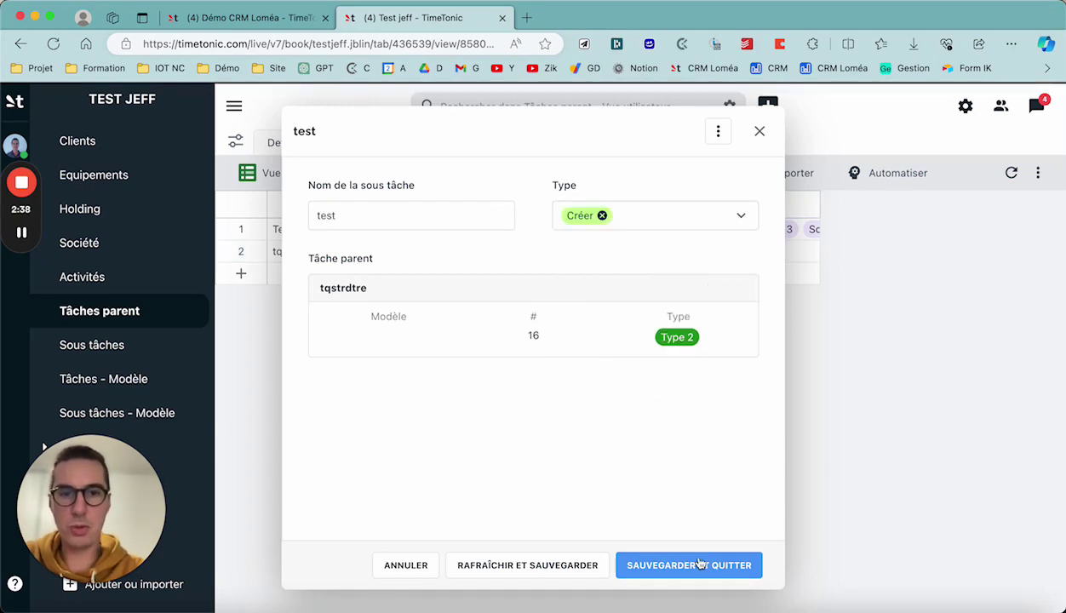
pyautogui.click(697, 563)
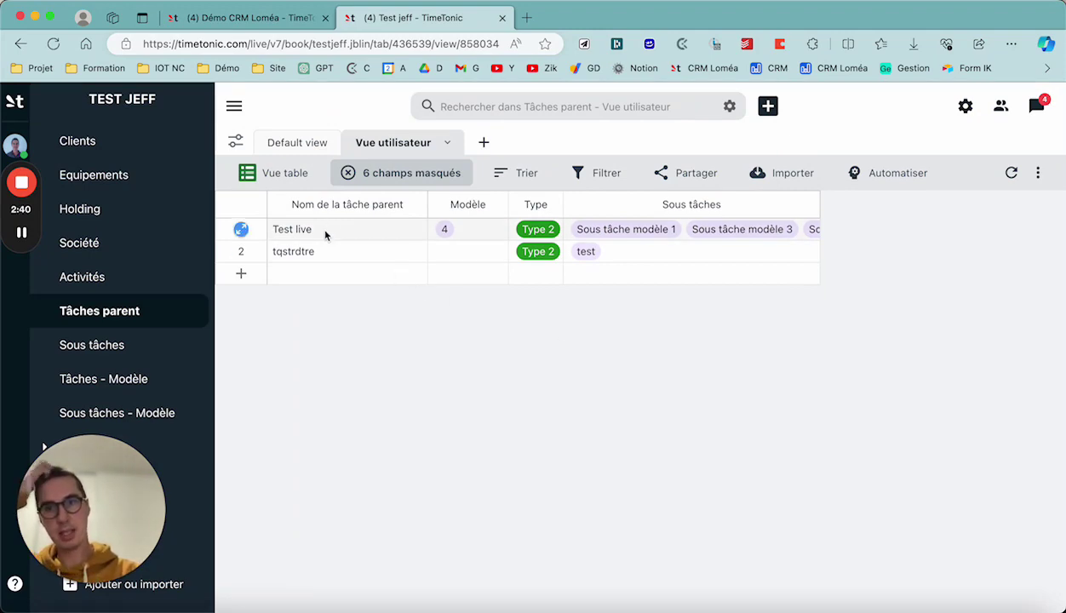
pyautogui.doubleClick(445, 255)
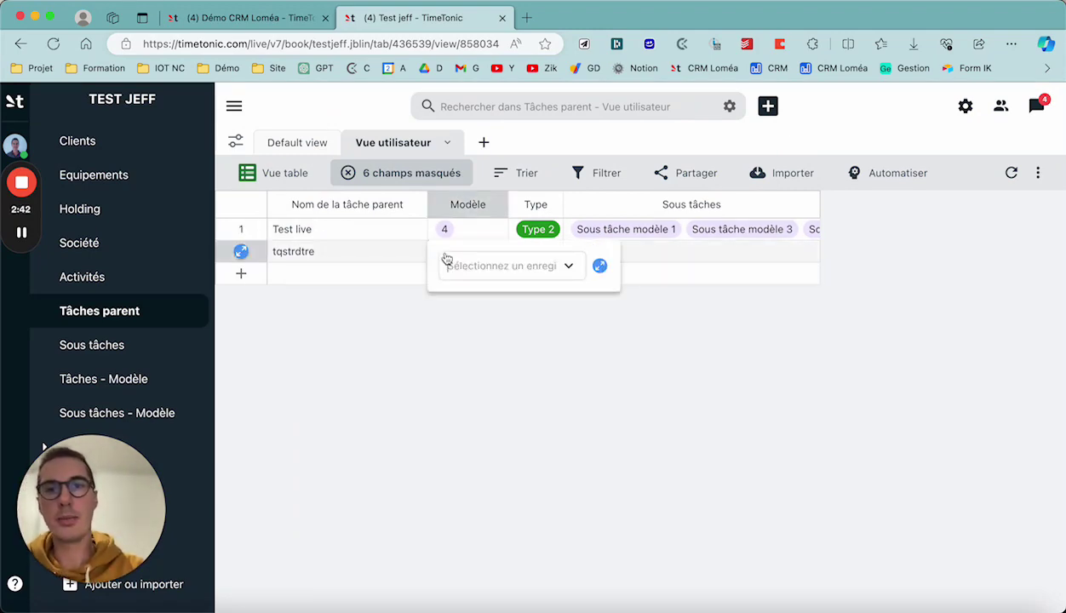
pyautogui.click(351, 314)
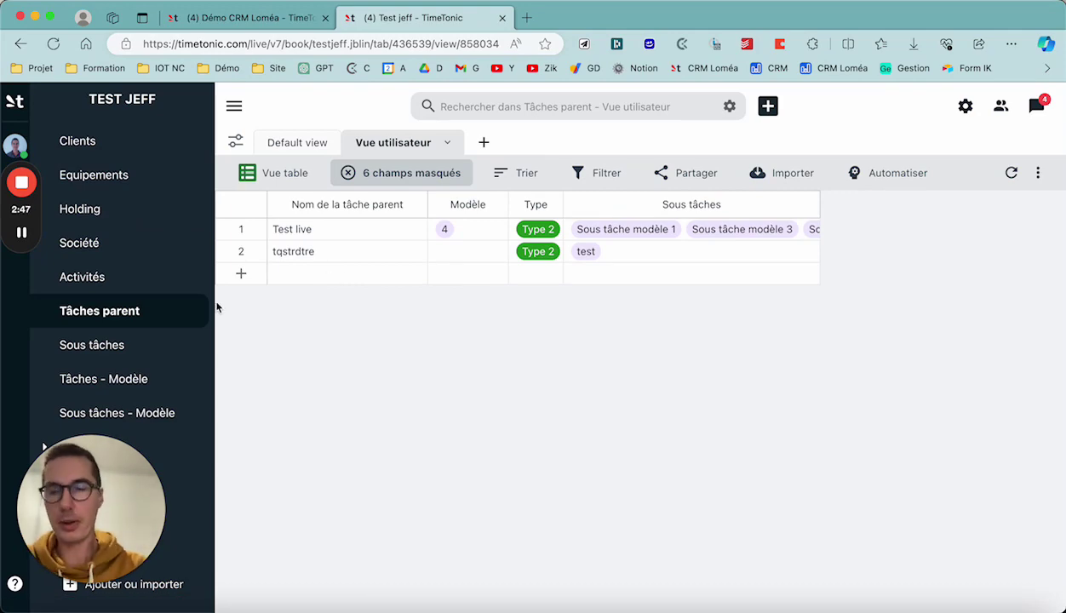
# Use the tqstrdtre row's values as defaults for new rows, with the scope set to Vue, and refresh the table.
pyautogui.rightClick(252, 252)
pyautogui.click(342, 451)
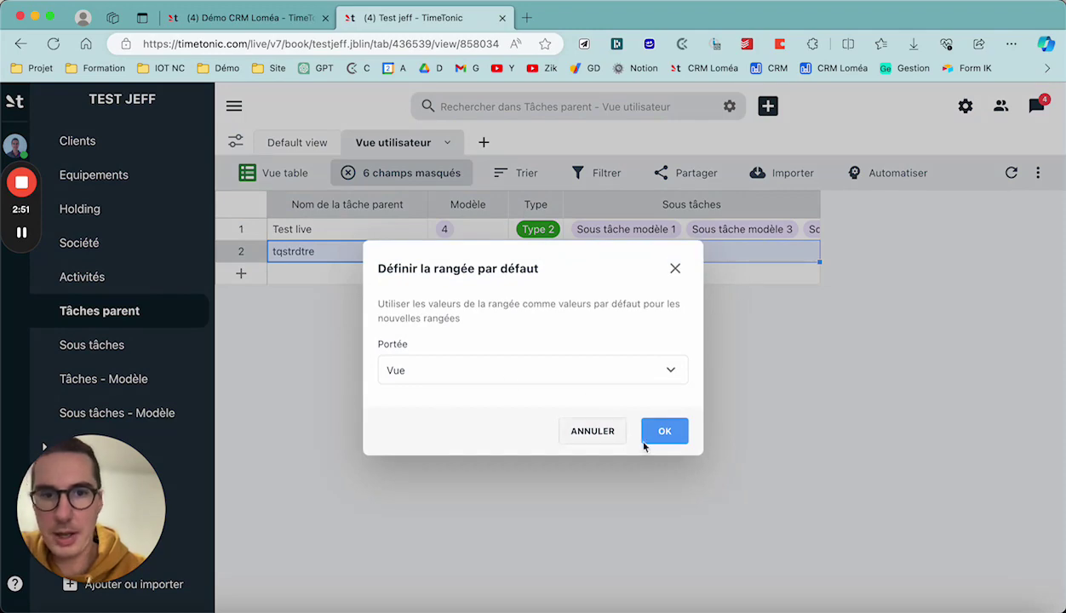
pyautogui.click(664, 430)
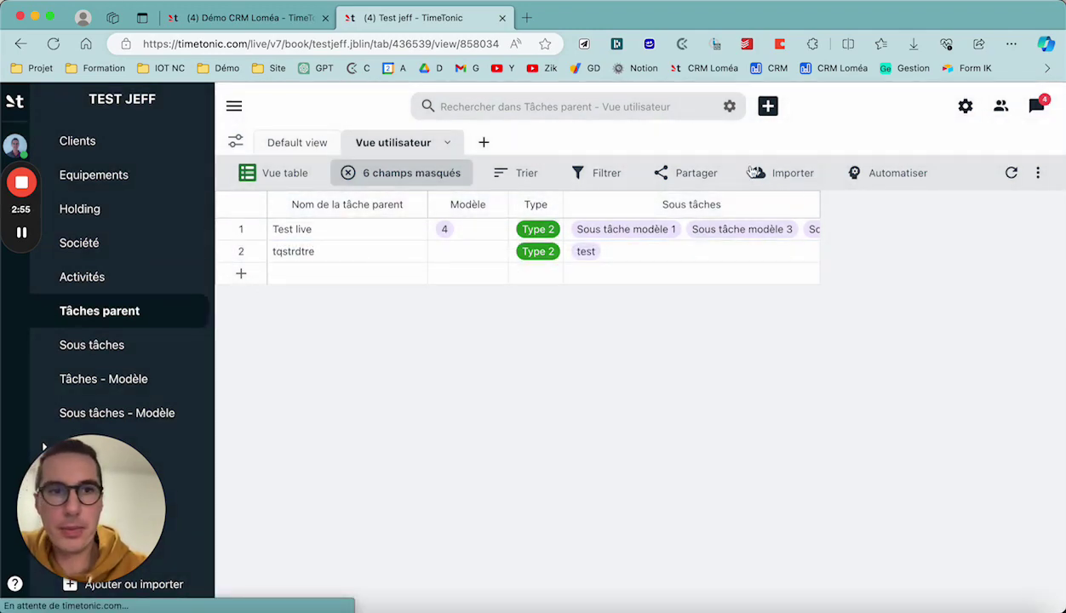
pyautogui.click(1012, 173)
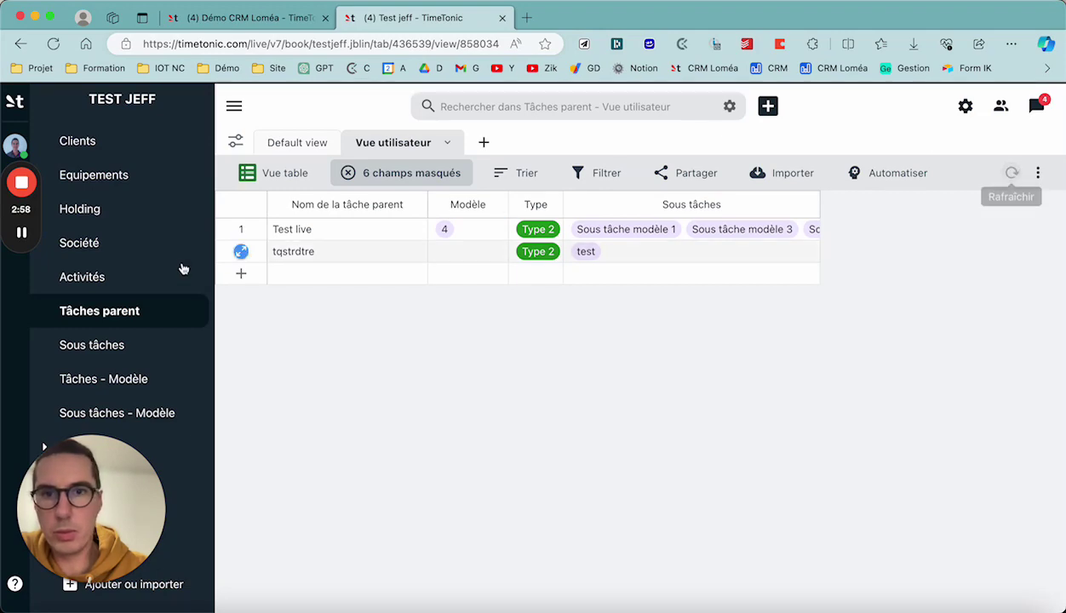
# Delete the tqstrdtre row from the Tâches parent table.
pyautogui.rightClick(241, 250)
pyautogui.click(305, 460)
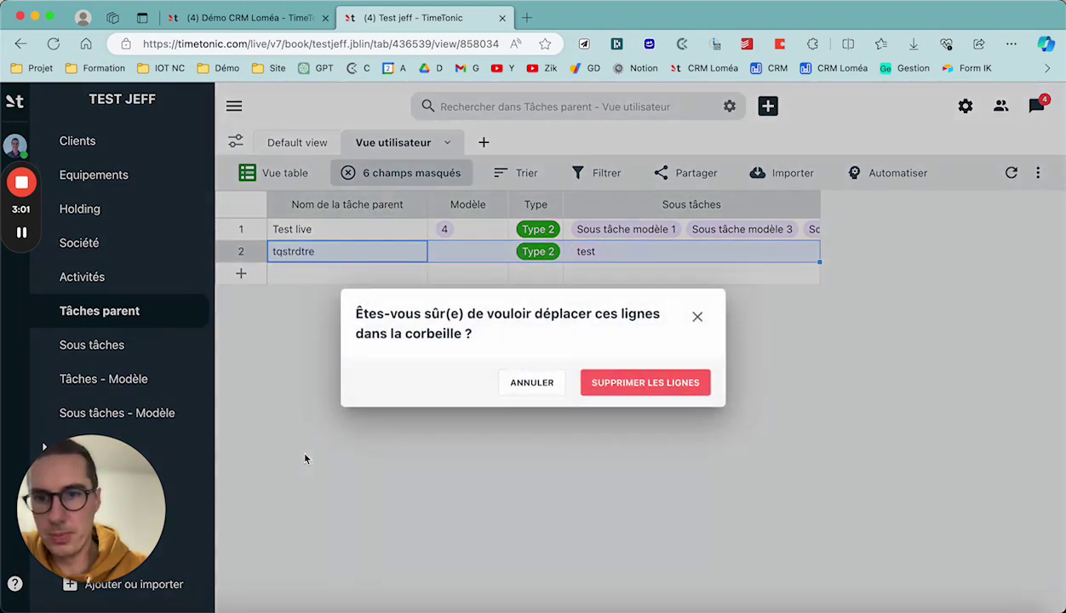
pyautogui.click(636, 377)
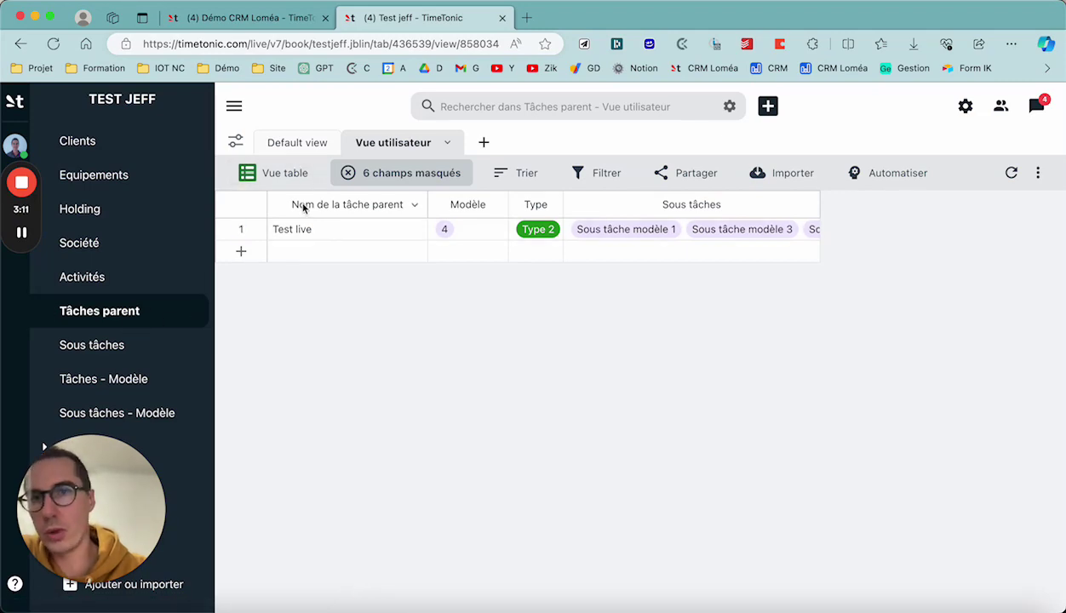
# Examine the link settings of the Modèle field in the Default view of Tâches parent, and close them without changes.
pyautogui.click(299, 147)
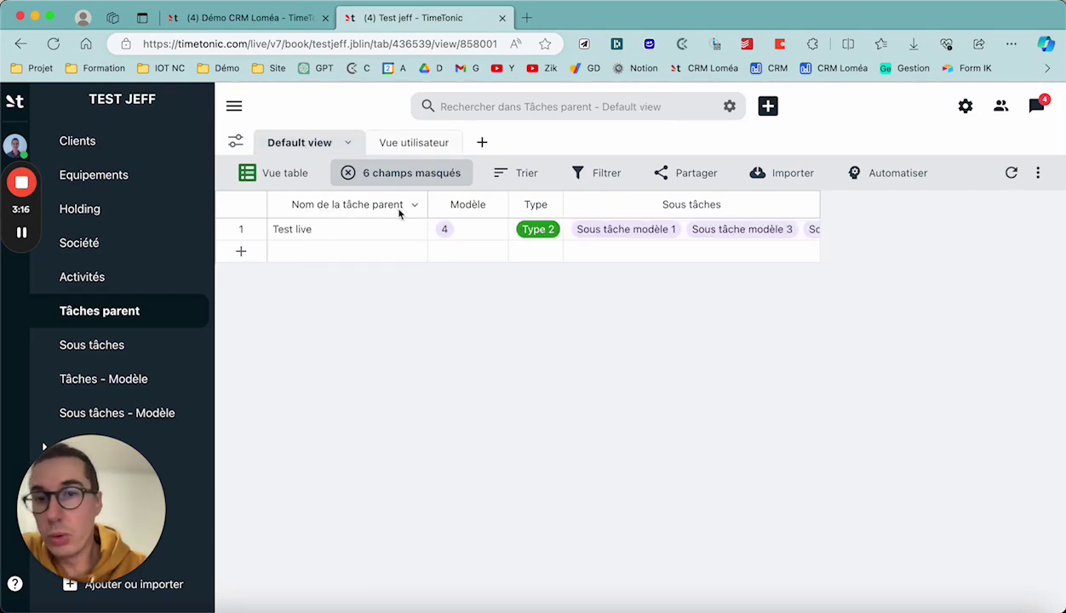
pyautogui.click(494, 207)
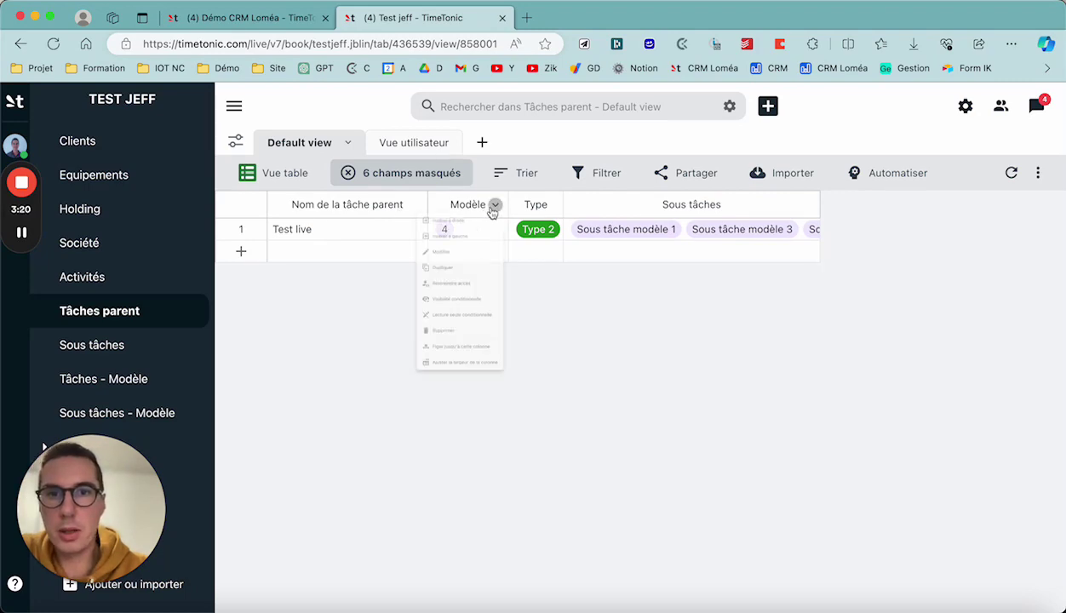
pyautogui.click(419, 298)
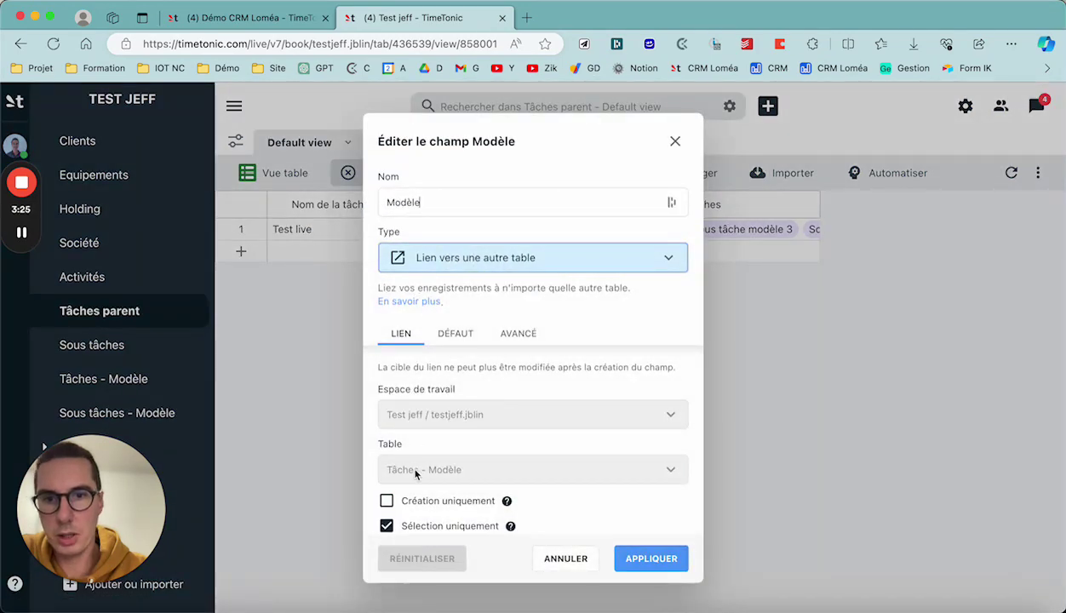
pyautogui.click(674, 141)
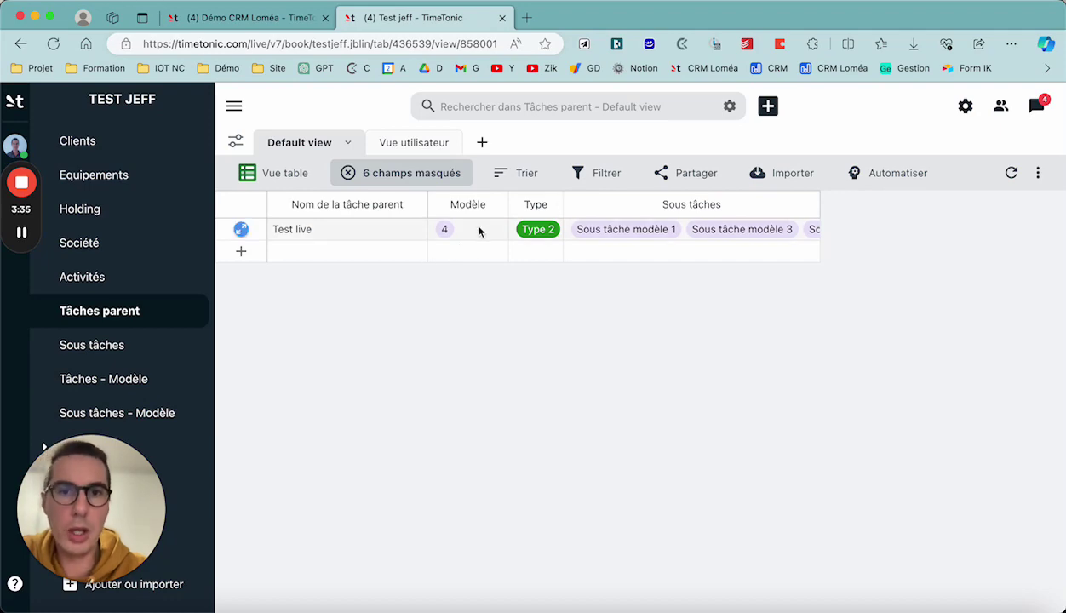
# Examine the selection options of the Type field in Tâches parent, and close them without changes.
pyautogui.click(549, 229)
pyautogui.click(549, 204)
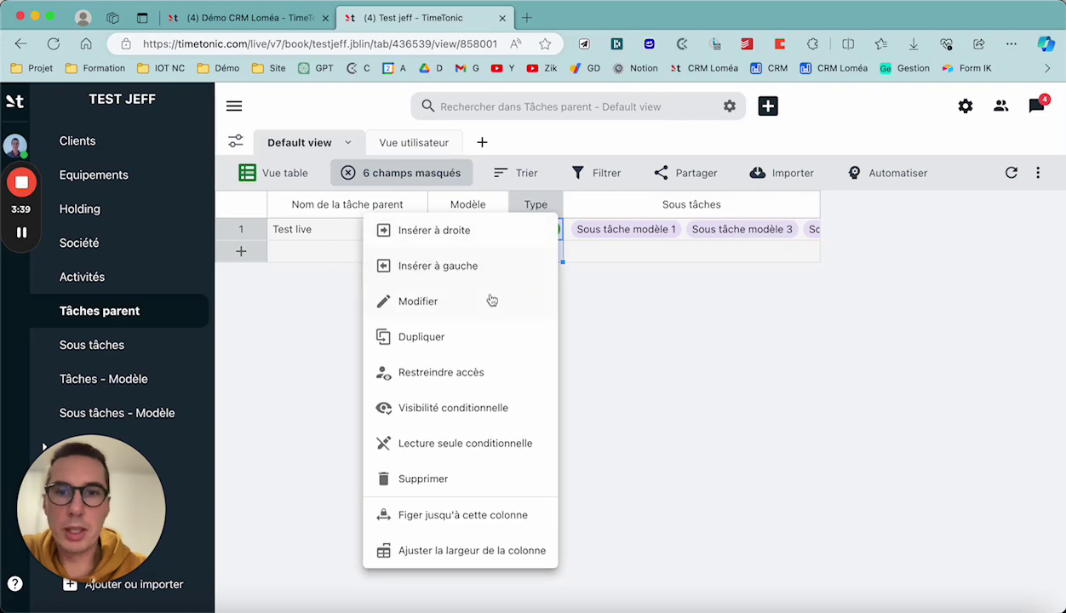
pyautogui.click(492, 301)
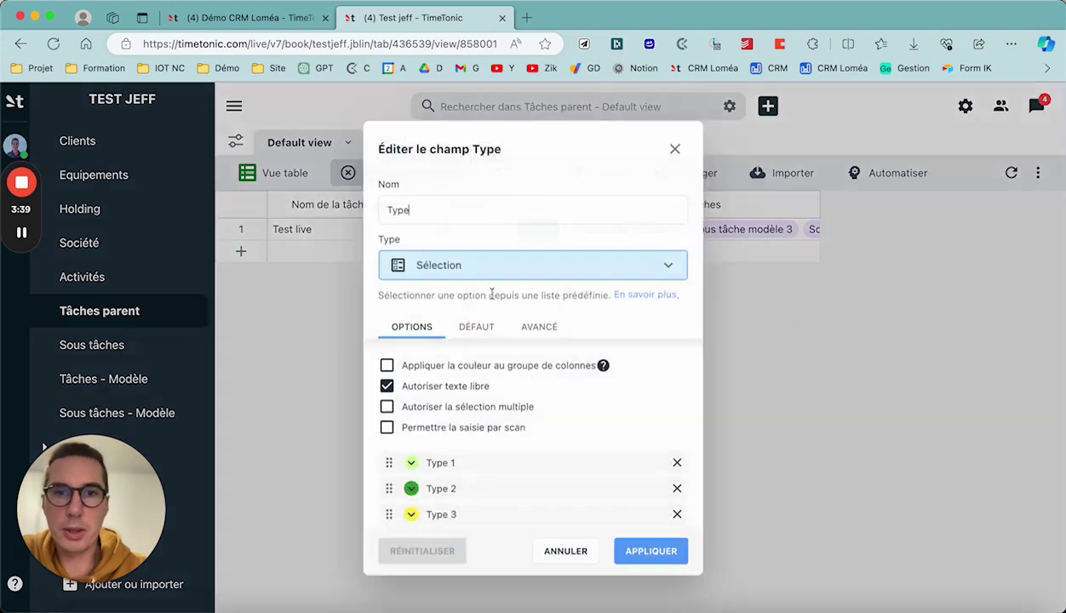
pyautogui.click(674, 149)
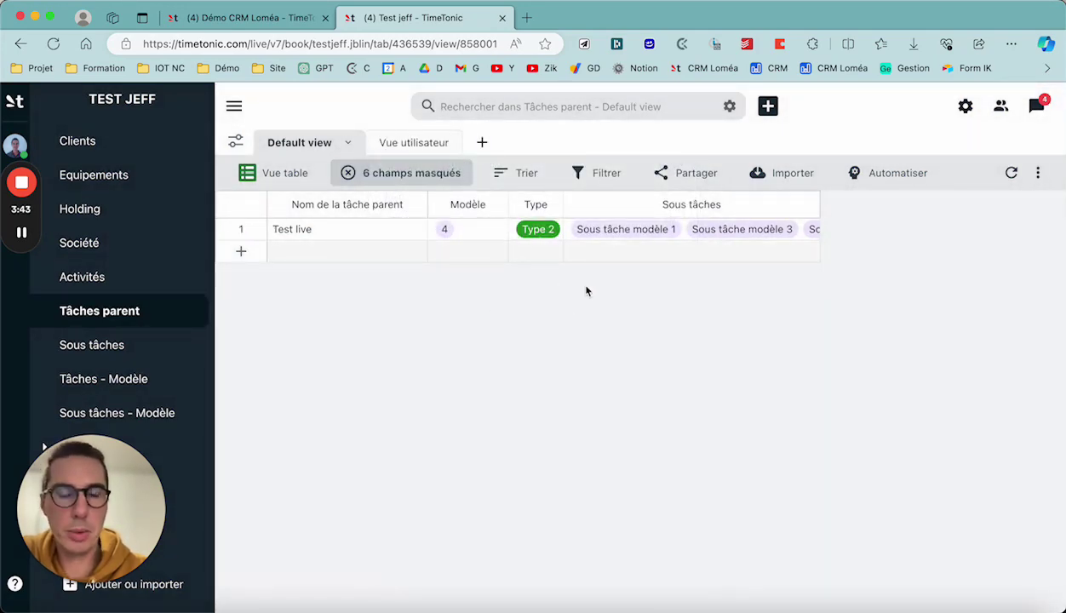
# Examine the link settings of the Sous tâches field, including its creation and selection restrictions, and leave them unchanged.
pyautogui.click(696, 206)
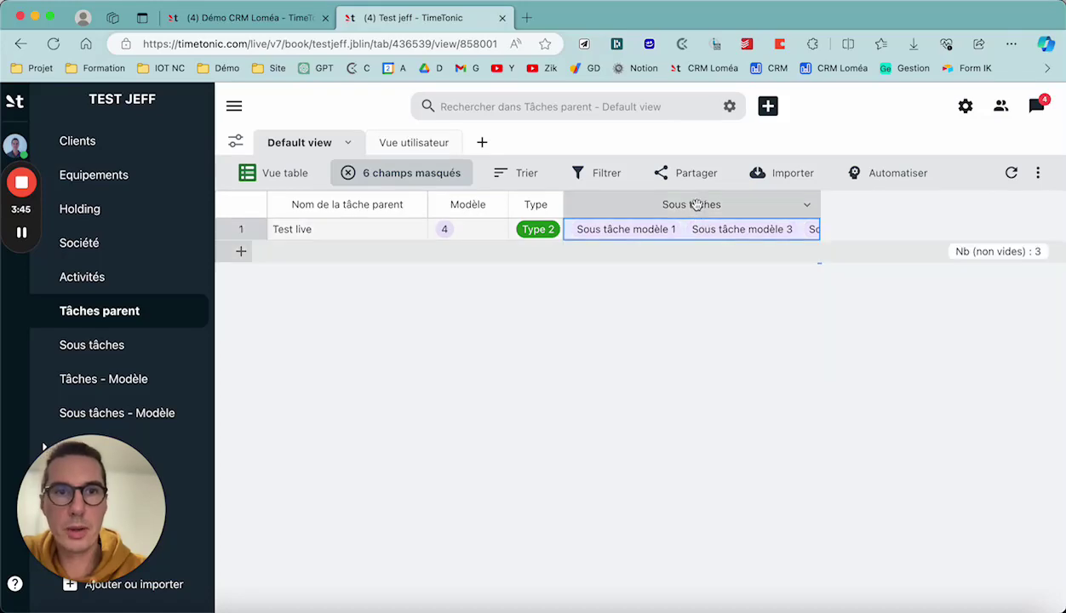
pyautogui.click(808, 207)
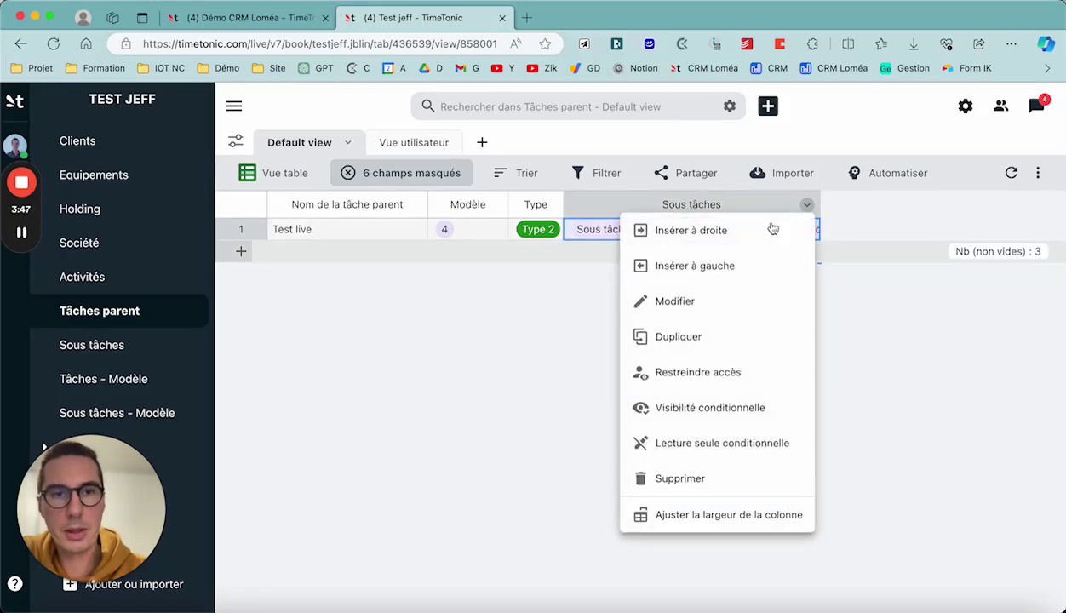
pyautogui.click(694, 308)
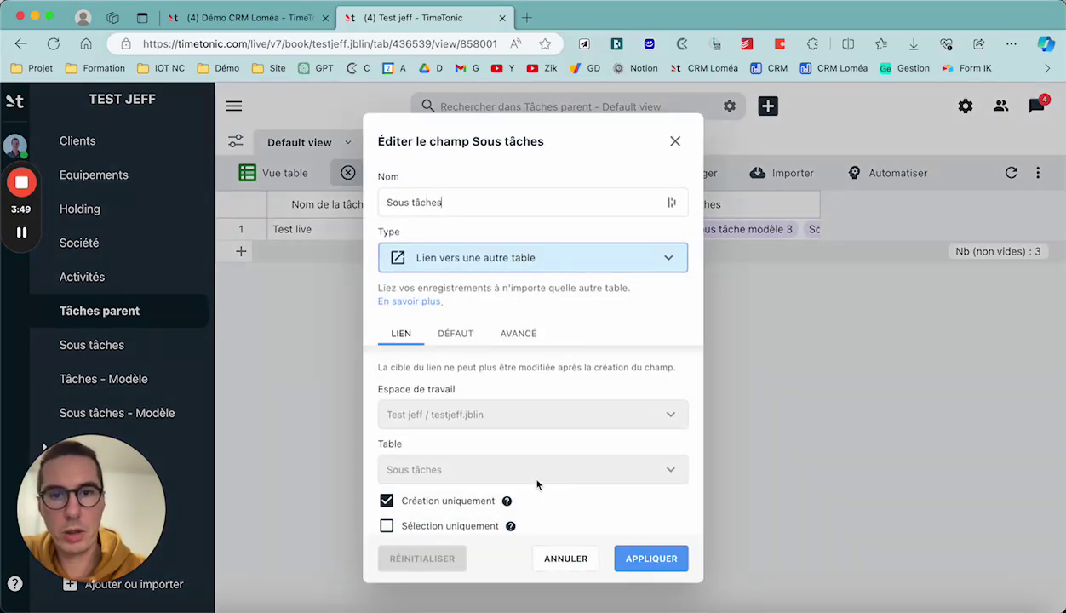
pyautogui.scroll(-5, 537, 487)
pyautogui.scroll(3, 536, 484)
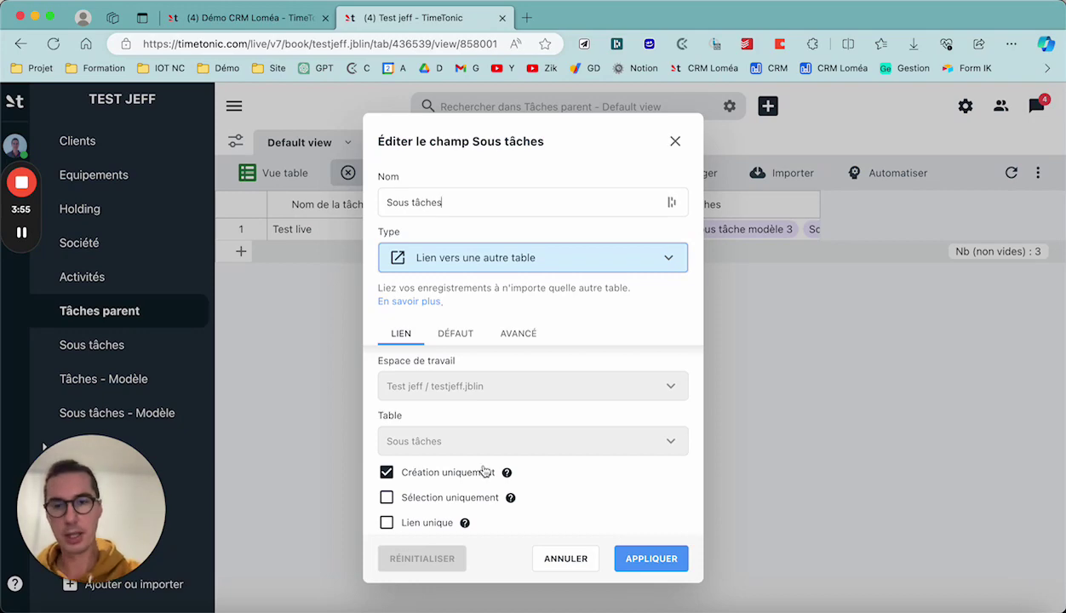
pyautogui.scroll(-1, 448, 482)
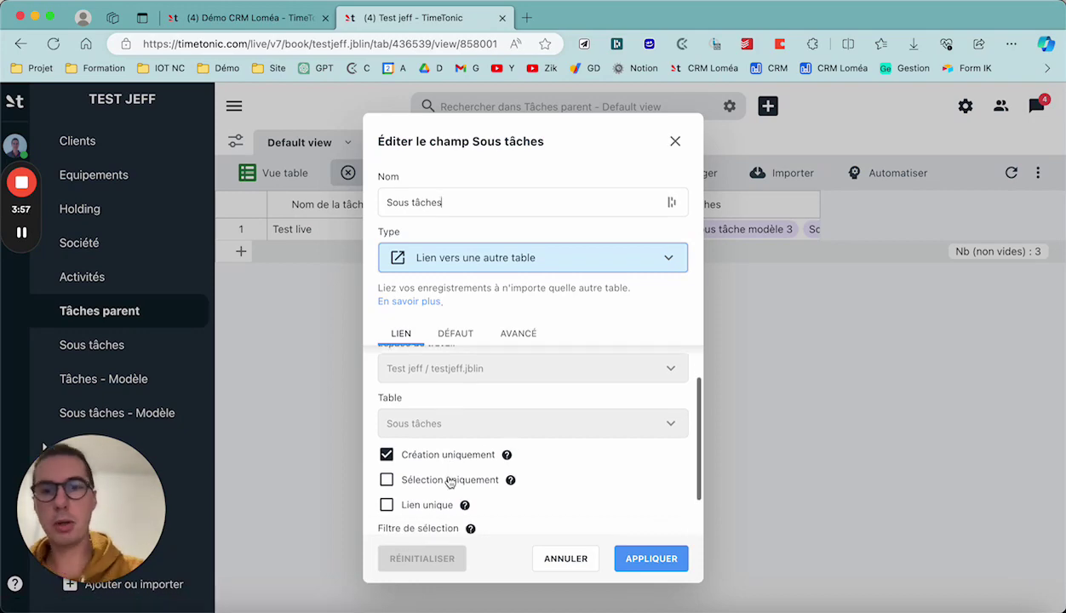
pyautogui.click(565, 558)
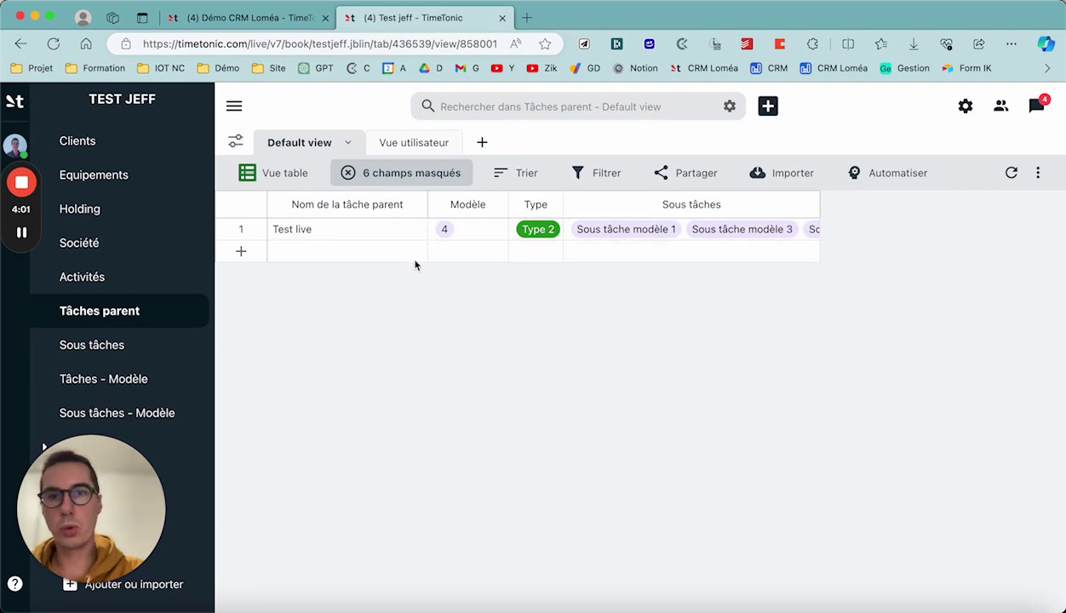
# Open the TimeTonic automation Copie modèle for the Tâches parent table to examine its trigger and actions.
pyautogui.click(882, 175)
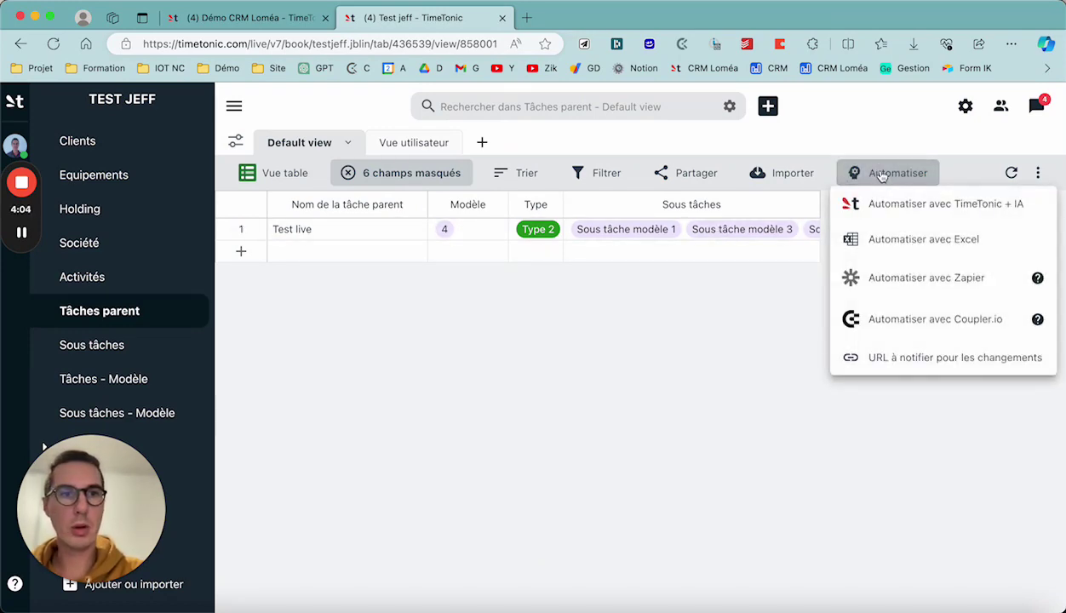
pyautogui.click(904, 210)
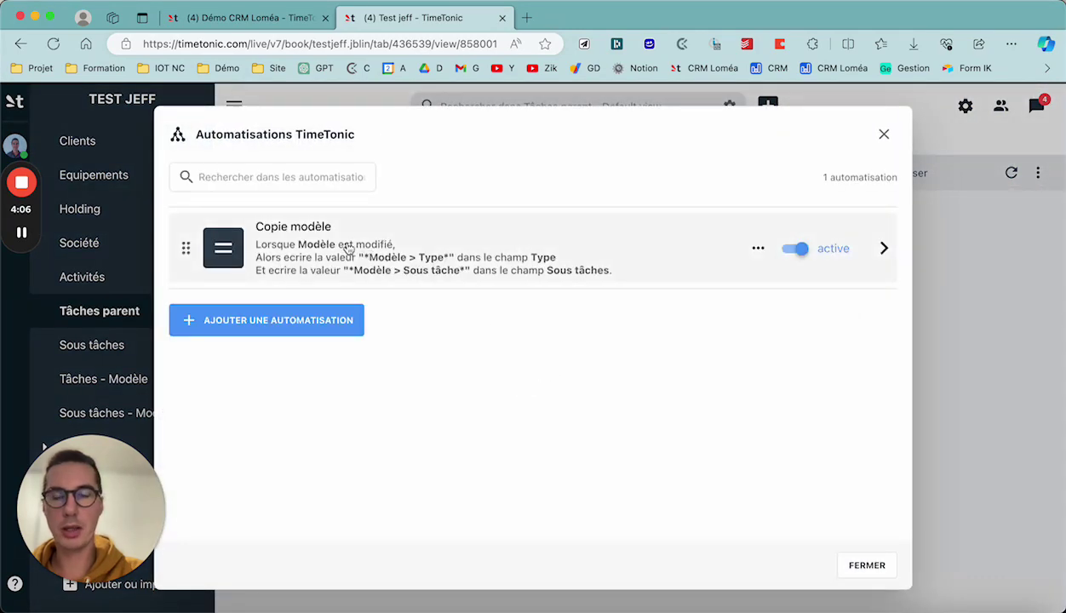
pyautogui.click(338, 244)
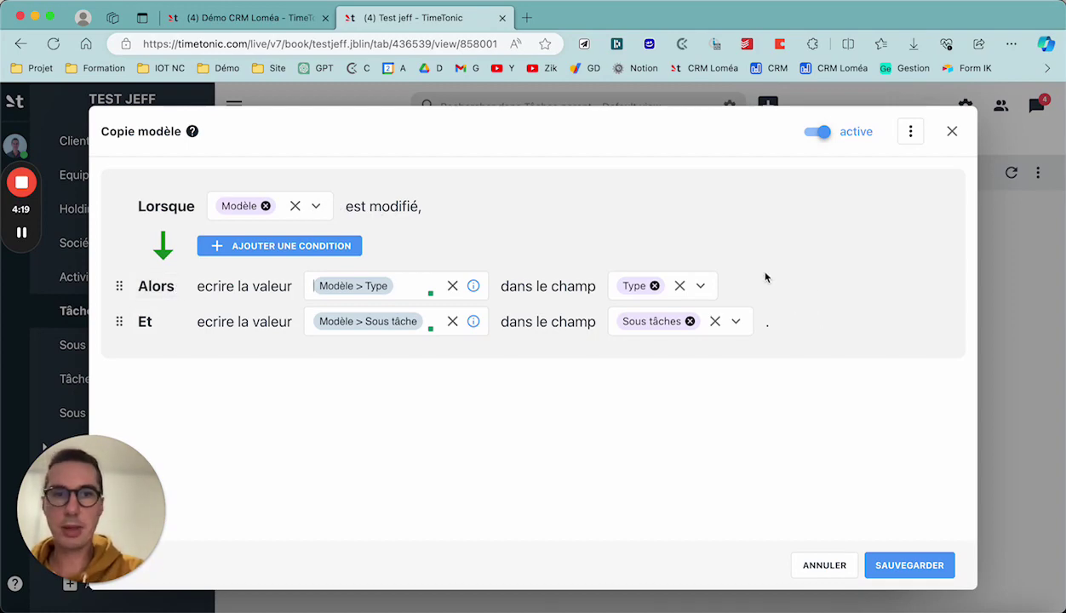
# Re-enter Modèle > Type as the value written to the Type field, save the Copie modèle automation, and close the automation list.
pyautogui.click(338, 291)
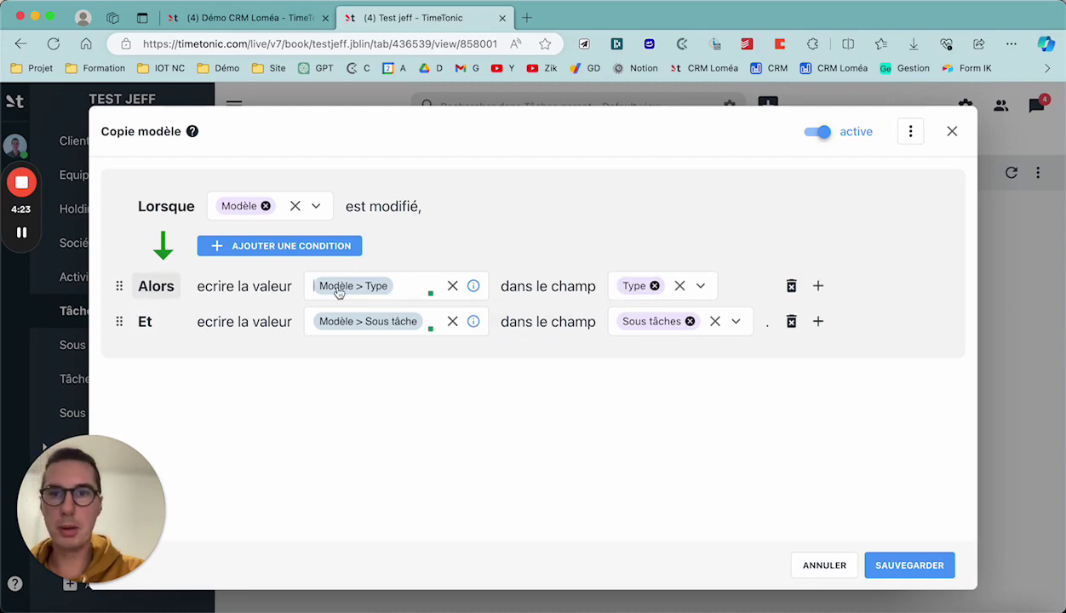
pyautogui.click(407, 281)
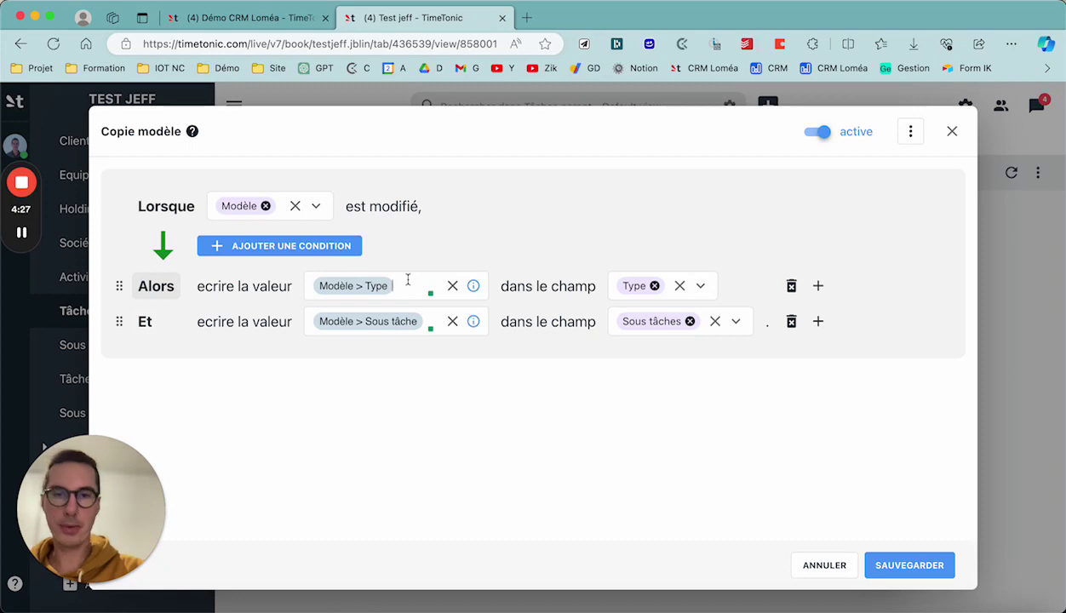
pyautogui.press('BackSpace')
pyautogui.write('$')
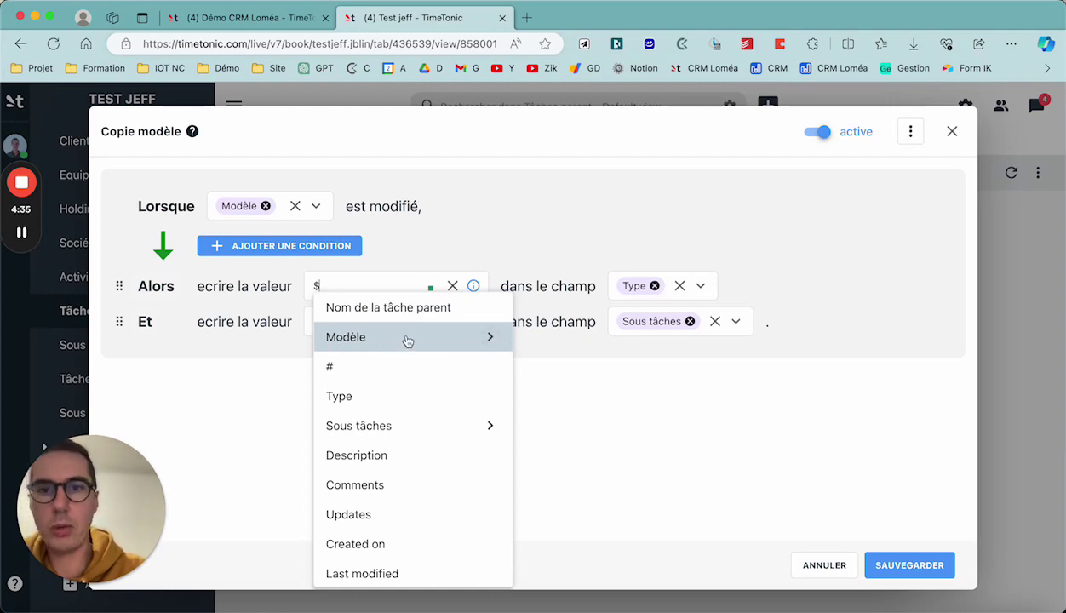
pyautogui.click(489, 339)
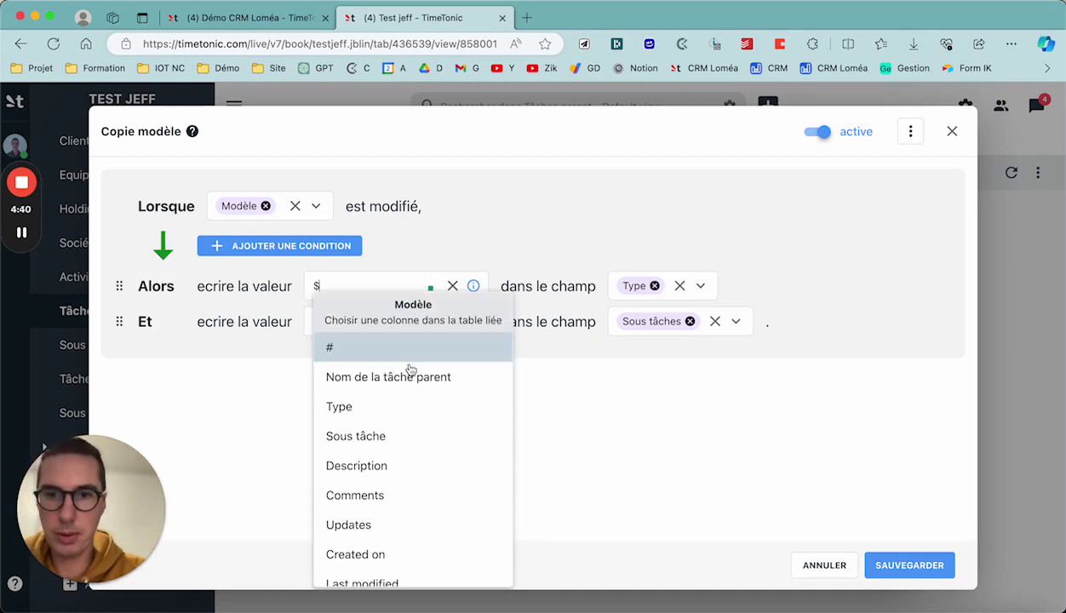
pyautogui.click(398, 416)
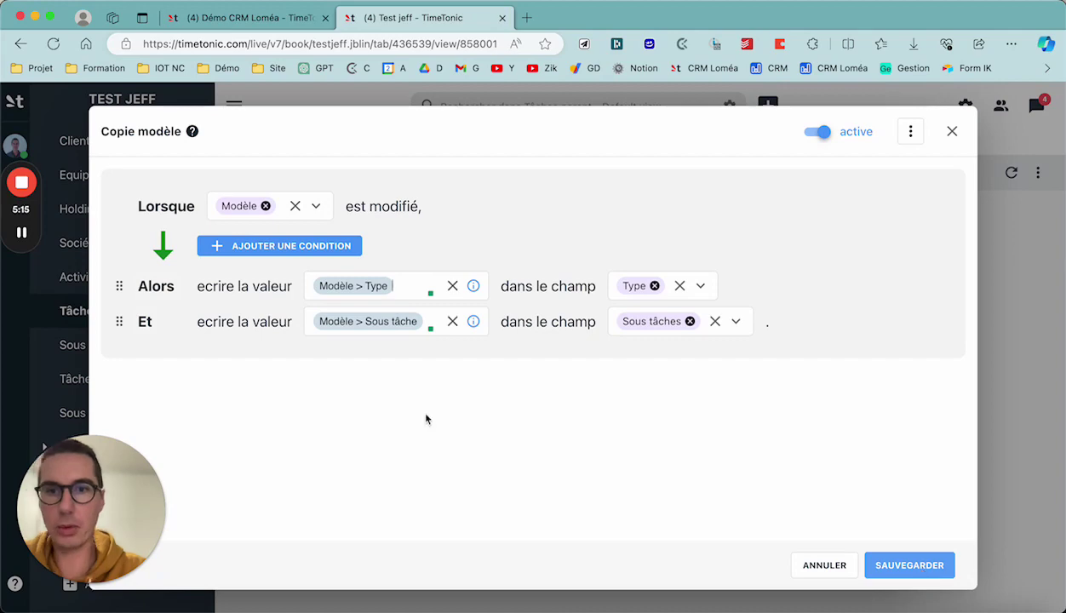
pyautogui.click(904, 572)
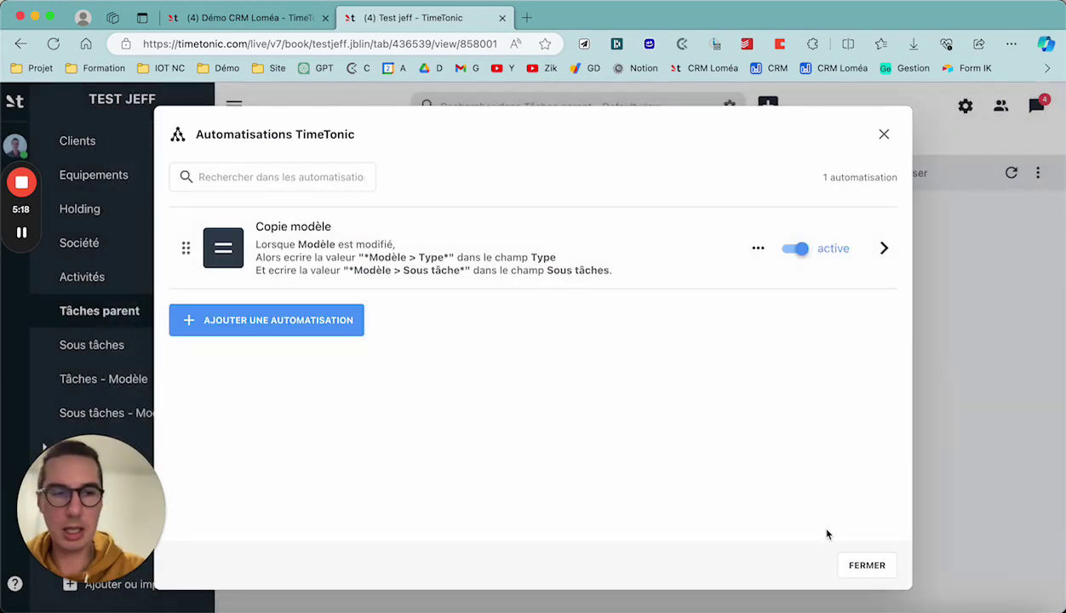
pyautogui.click(861, 565)
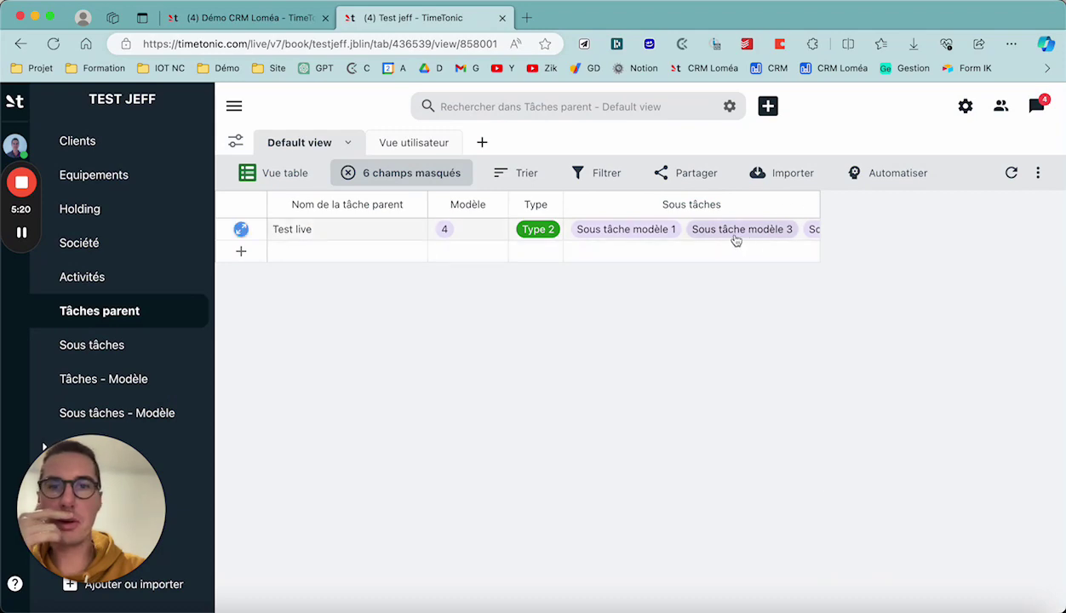
# Widen the Sous tâche column in the Tâches - Modèle table to fit all linked subtasks, and return to the Sous tâches table.
pyautogui.click(98, 345)
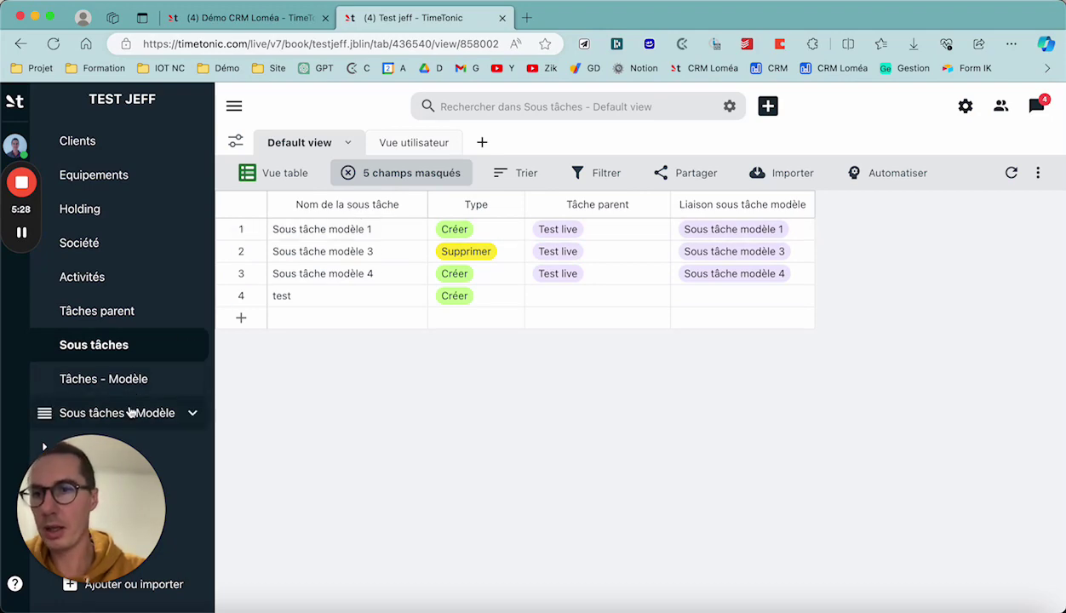
pyautogui.click(133, 413)
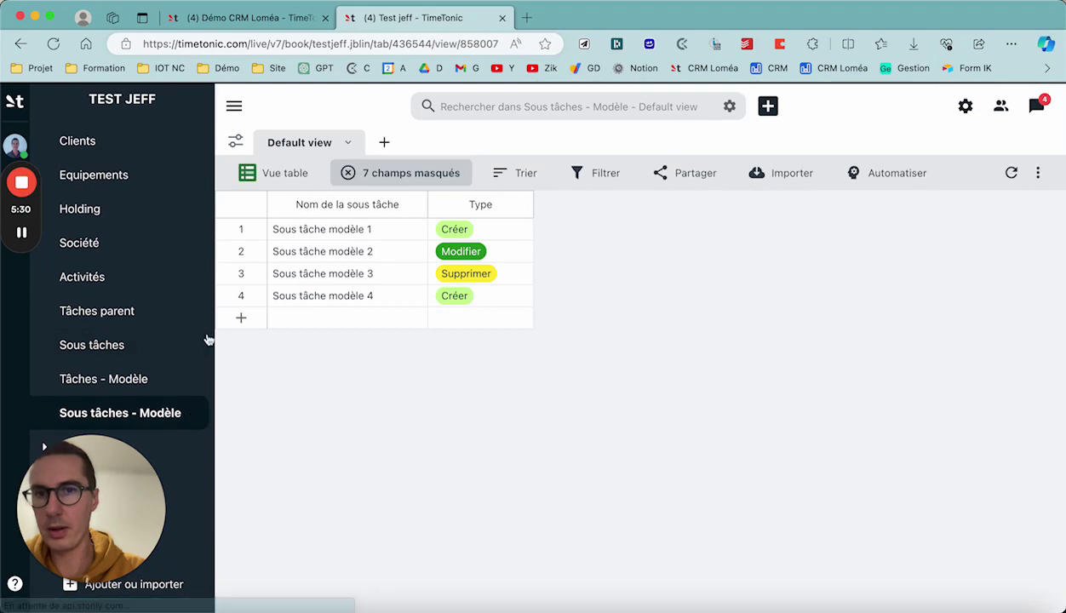
pyautogui.click(94, 376)
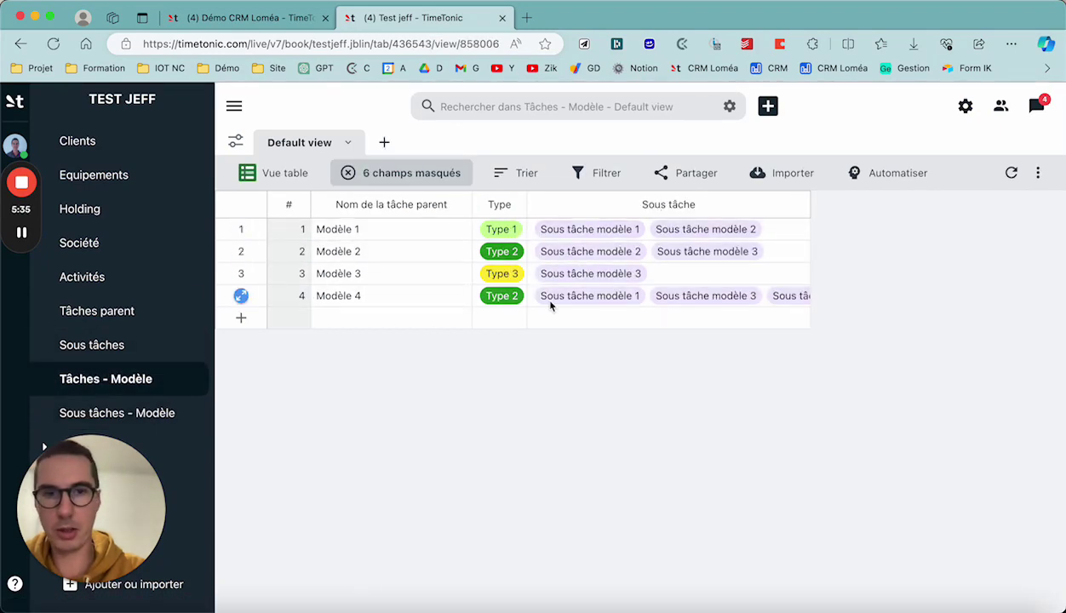
pyautogui.moveTo(808, 198); pyautogui.dragTo(1018, 202)
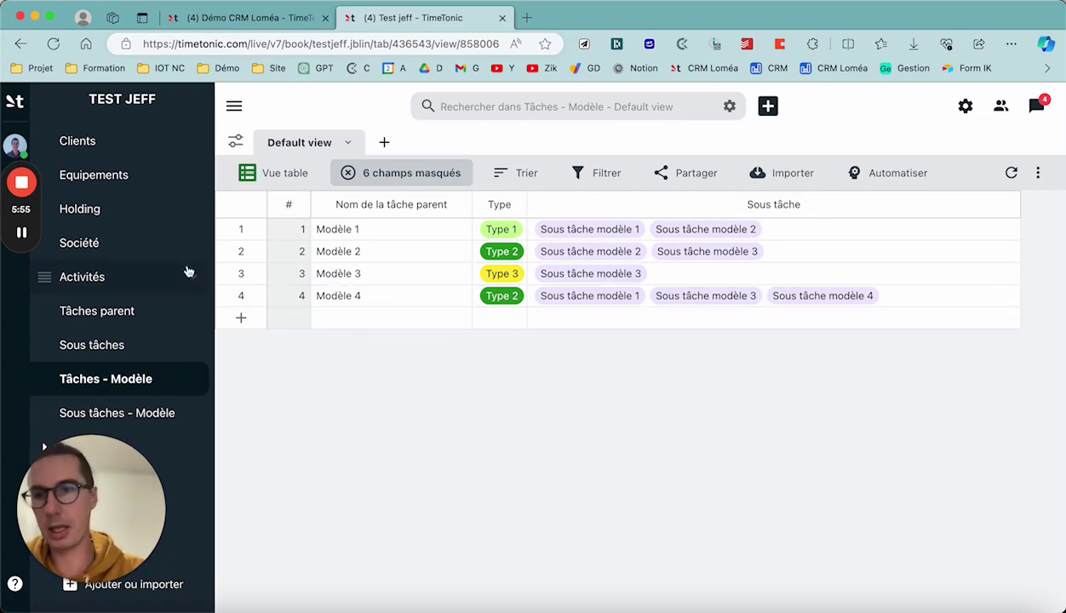
pyautogui.click(134, 346)
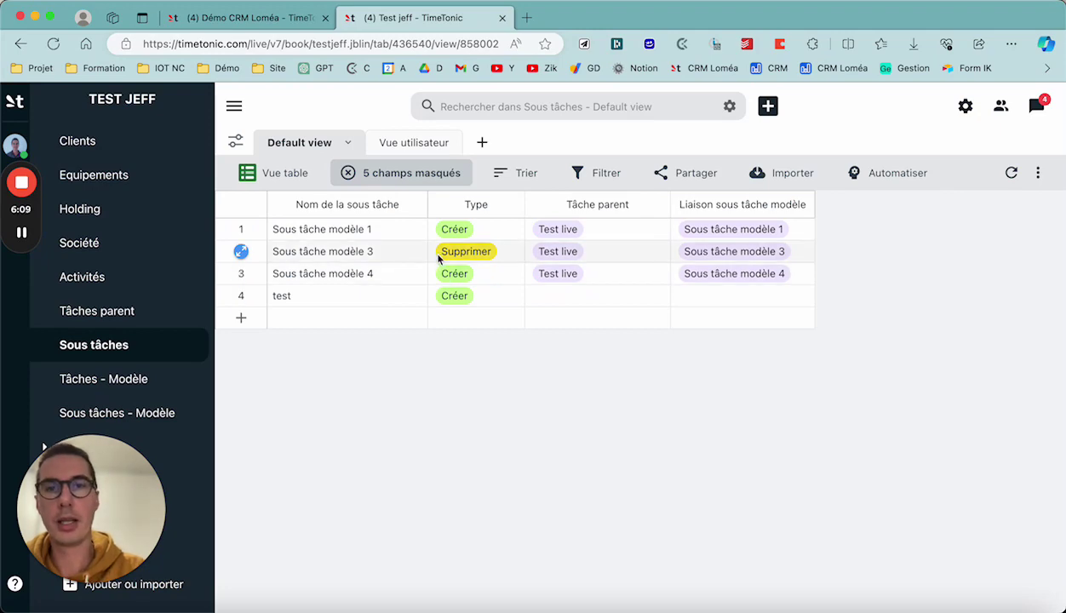
# Examine the trigger and action of the Liaison par défaut automation for the Sous tâches table, and return to the table without editing it.
pyautogui.click(877, 174)
pyautogui.click(877, 199)
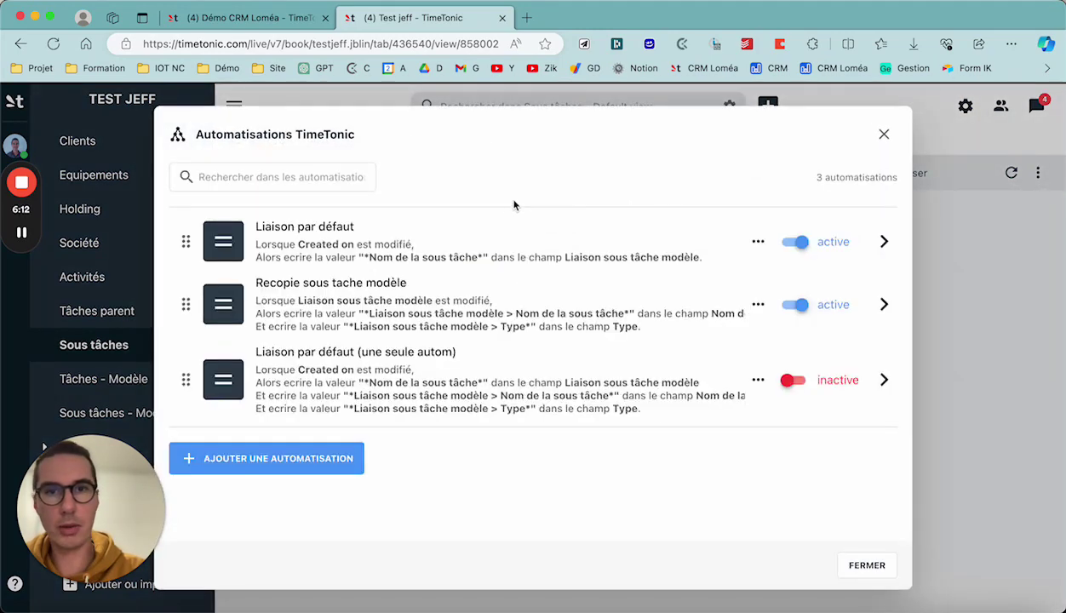
pyautogui.click(428, 248)
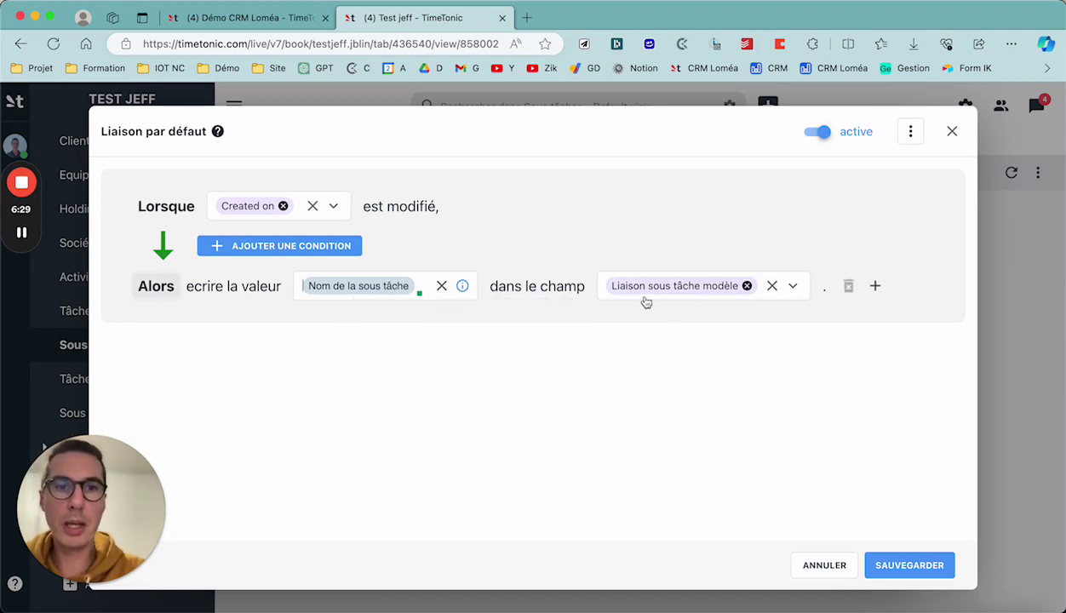
pyautogui.click(951, 132)
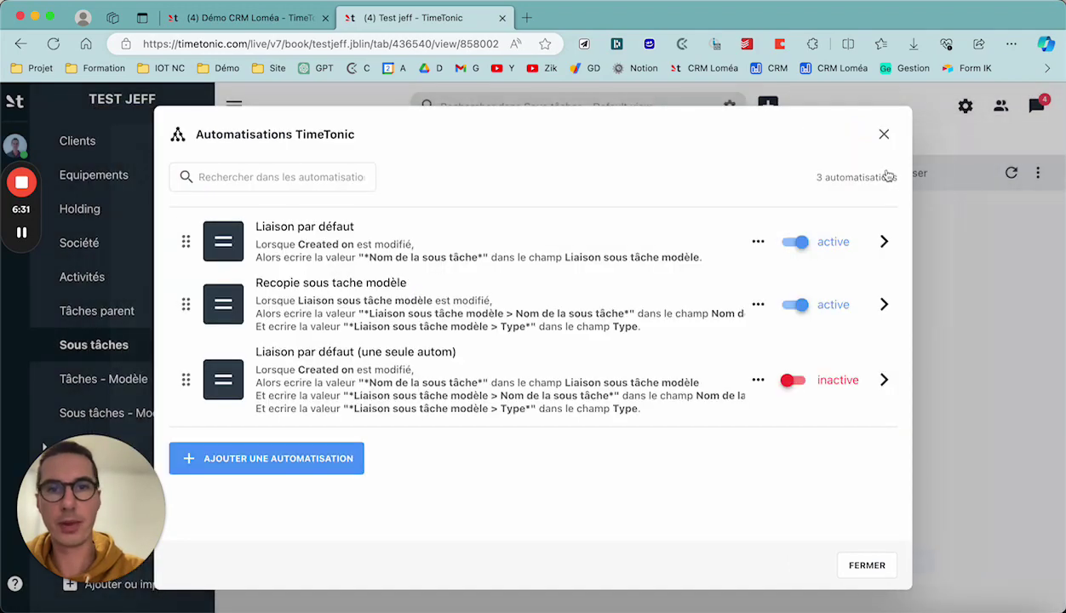
pyautogui.click(883, 135)
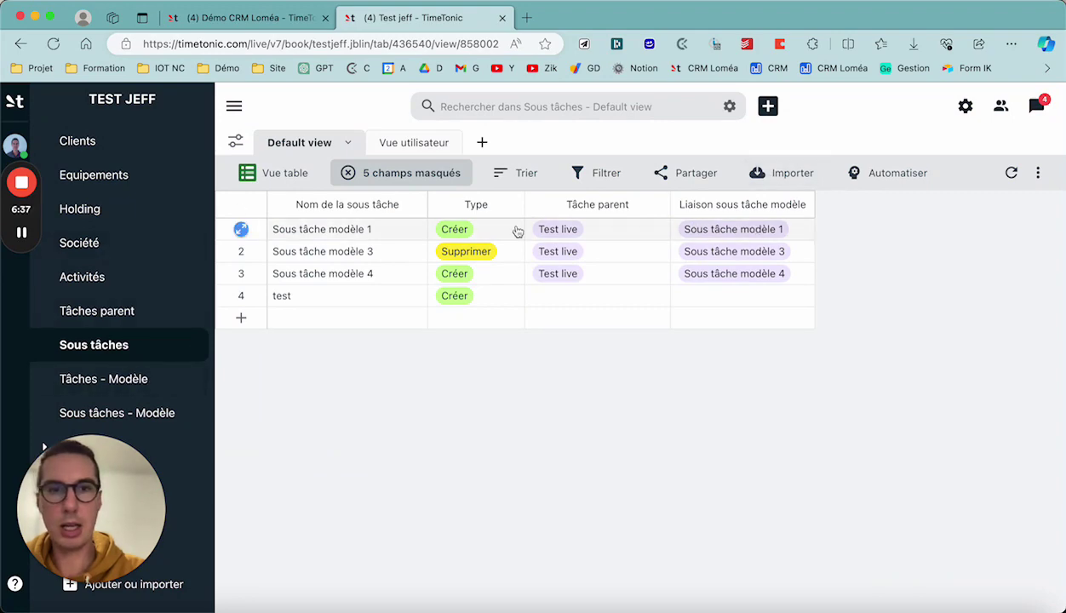
# Examine the Recopie sous tache modèle automation for the Sous tâches table, save it without edits, and close the automation list.
pyautogui.click(286, 230)
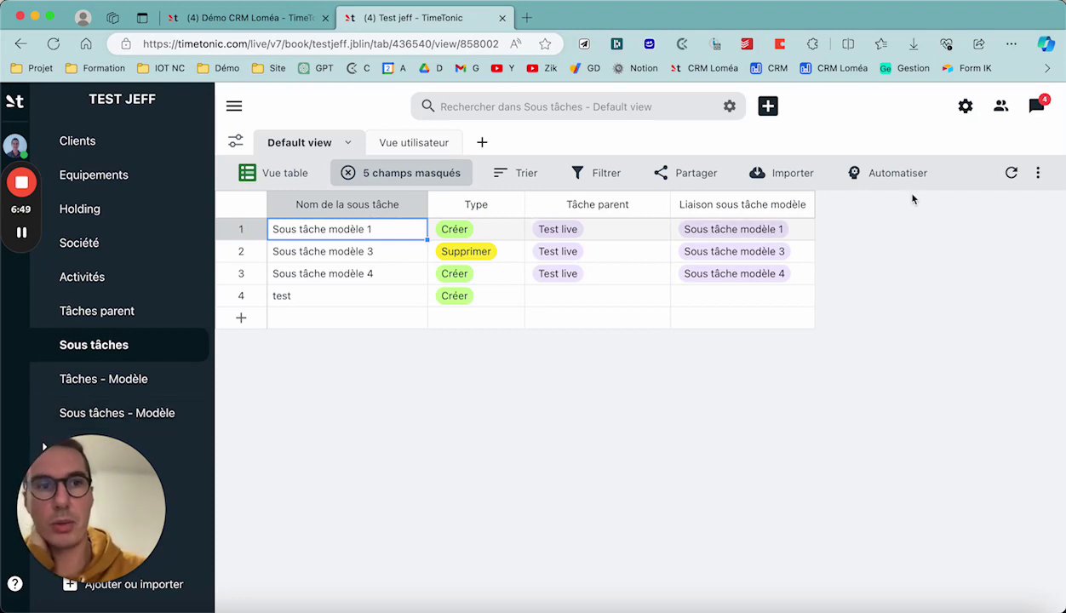
pyautogui.click(902, 170)
pyautogui.click(904, 213)
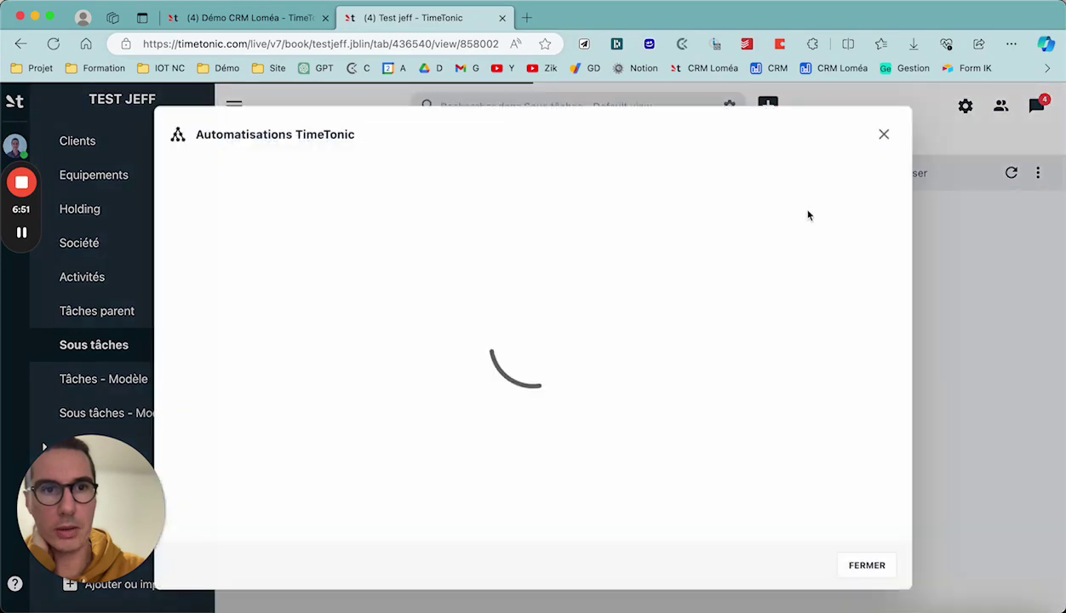
pyautogui.click(366, 308)
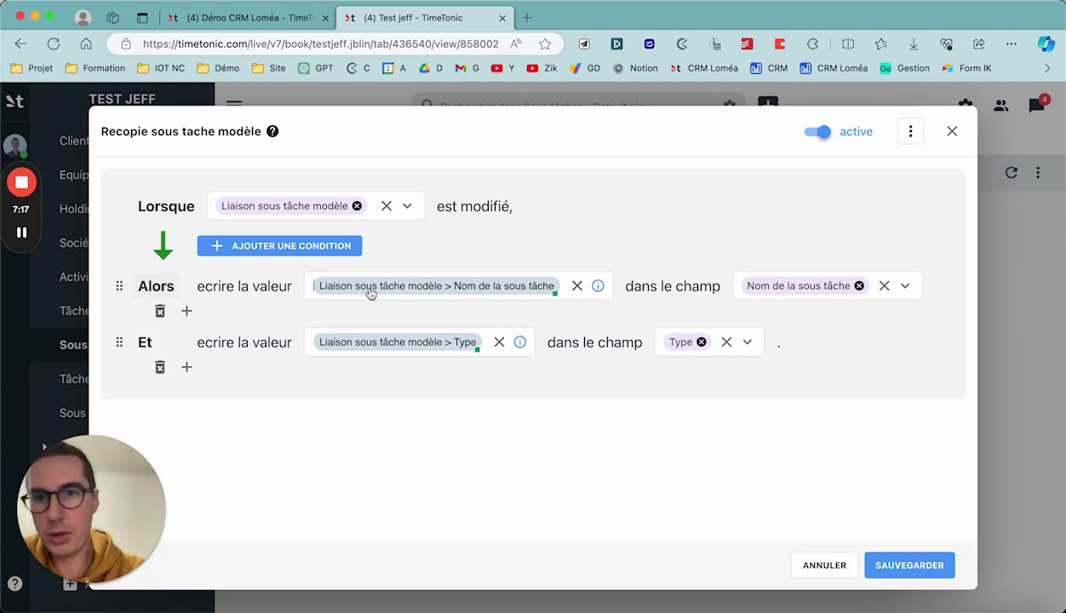
pyautogui.moveTo(596, 293)
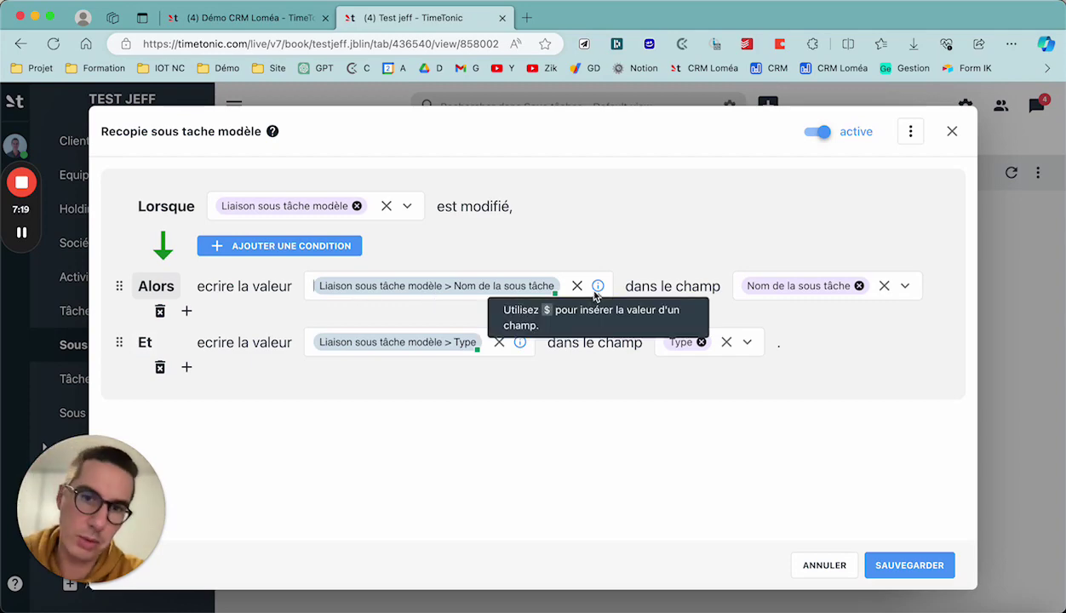
pyautogui.click(901, 552)
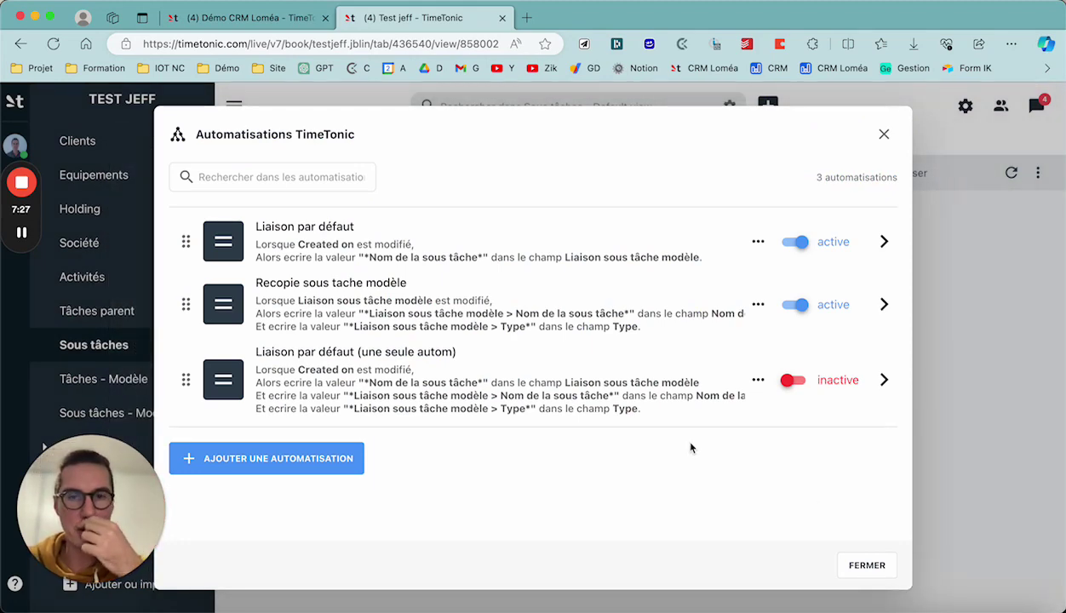
pyautogui.click(868, 566)
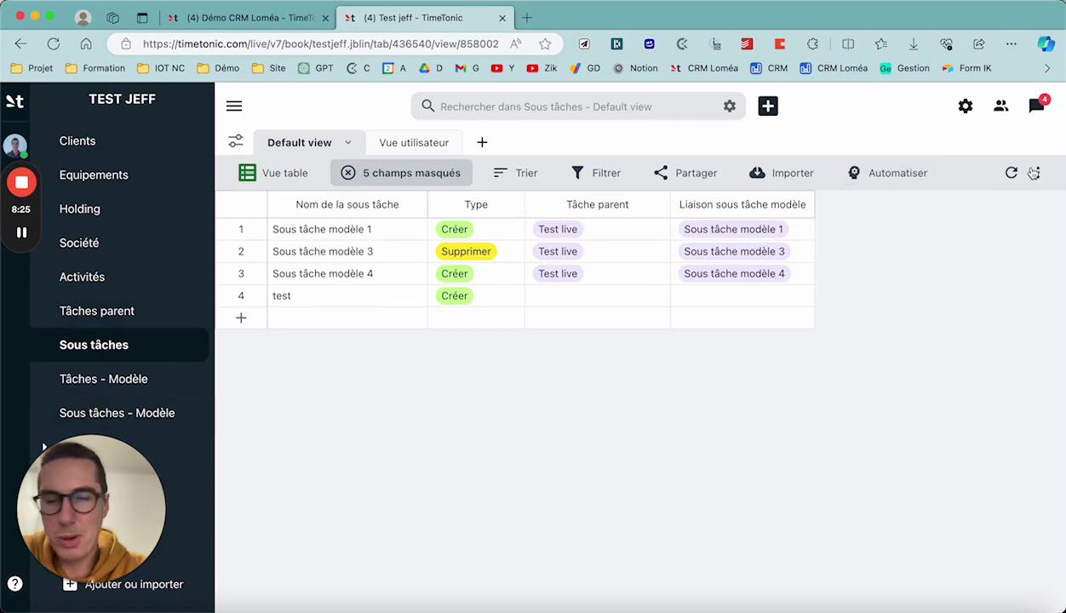
# Examine the combined automation Liaison par défaut (une seule autom) for the Sous tâches table, and close it and the list without changes.
pyautogui.click(886, 175)
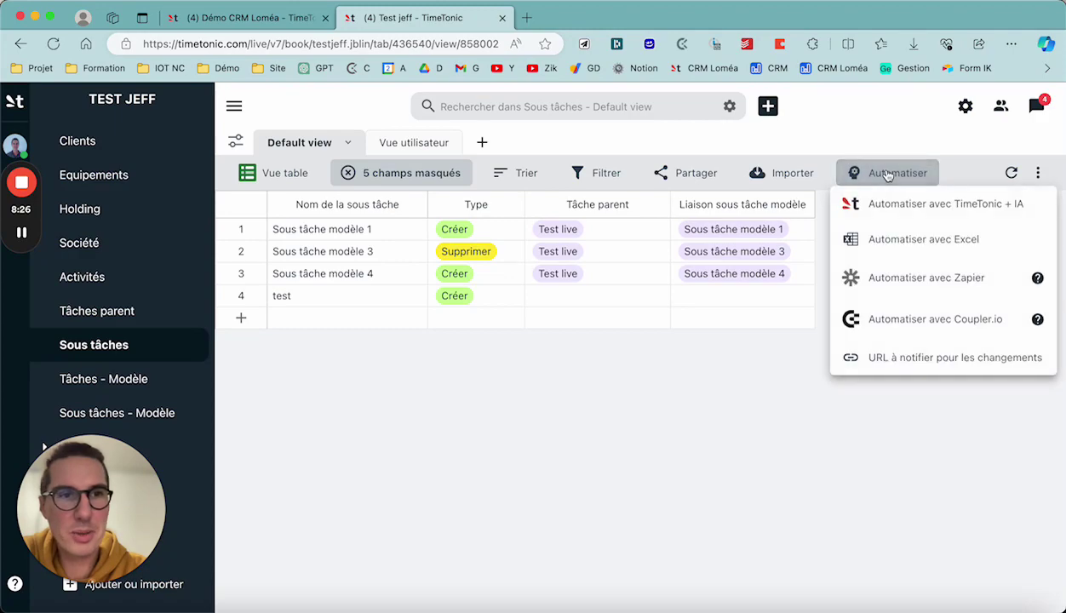
pyautogui.click(872, 203)
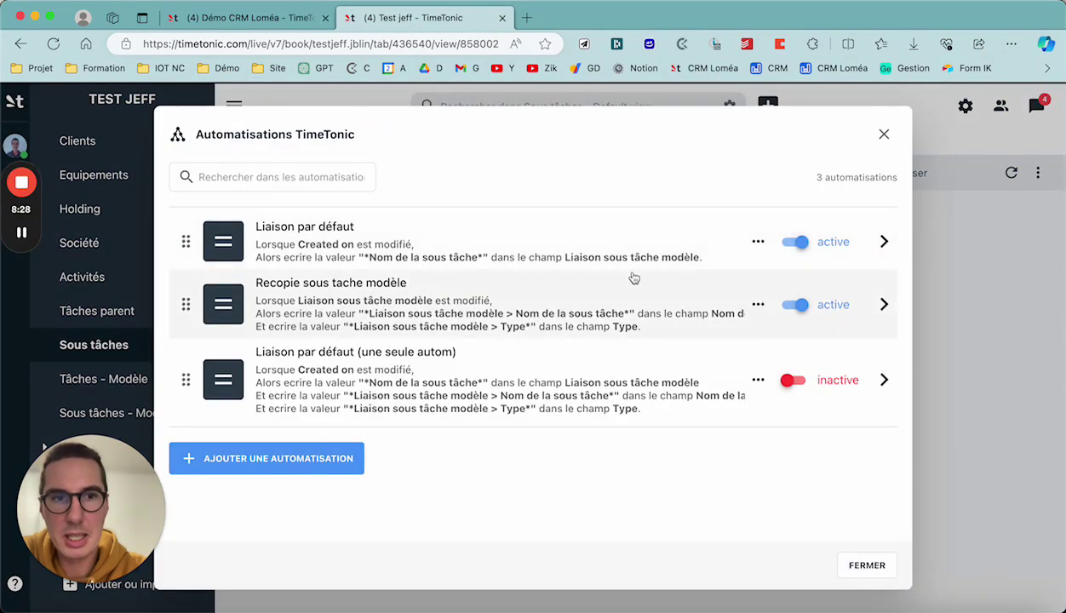
pyautogui.click(640, 406)
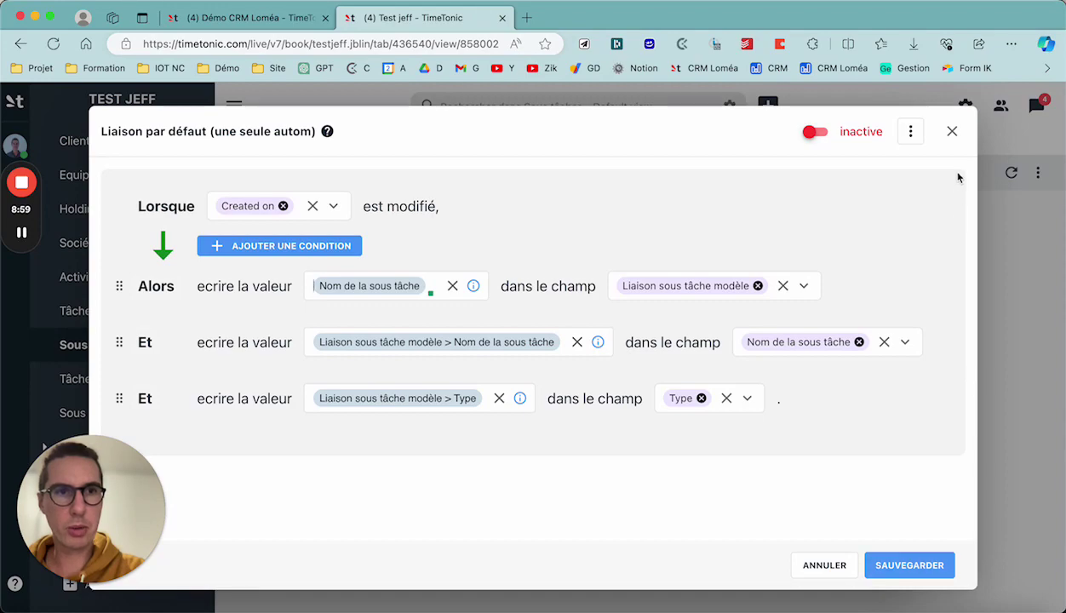
pyautogui.click(951, 132)
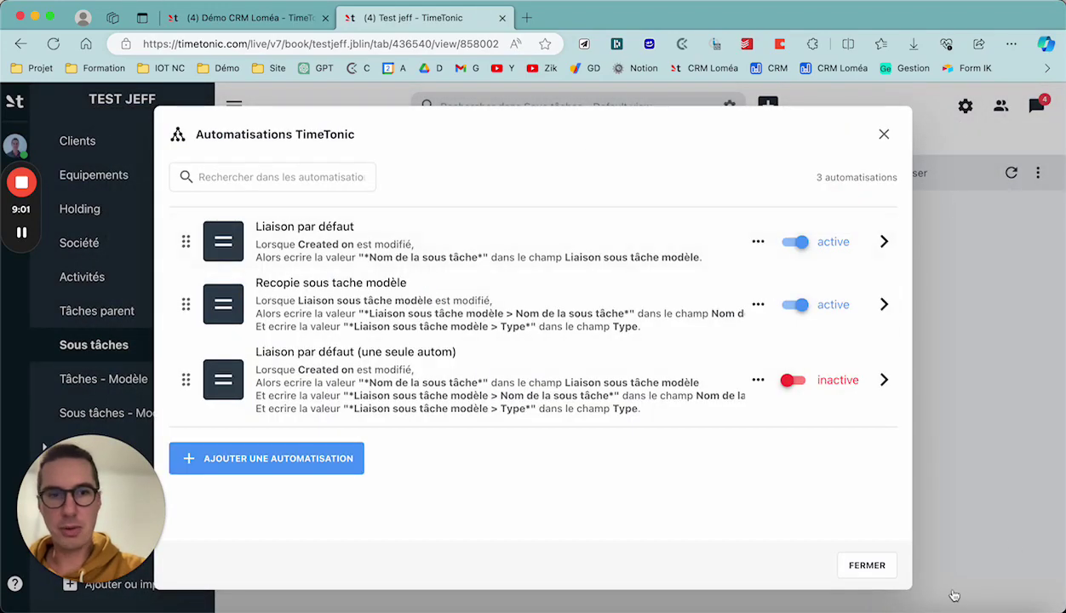
pyautogui.click(878, 570)
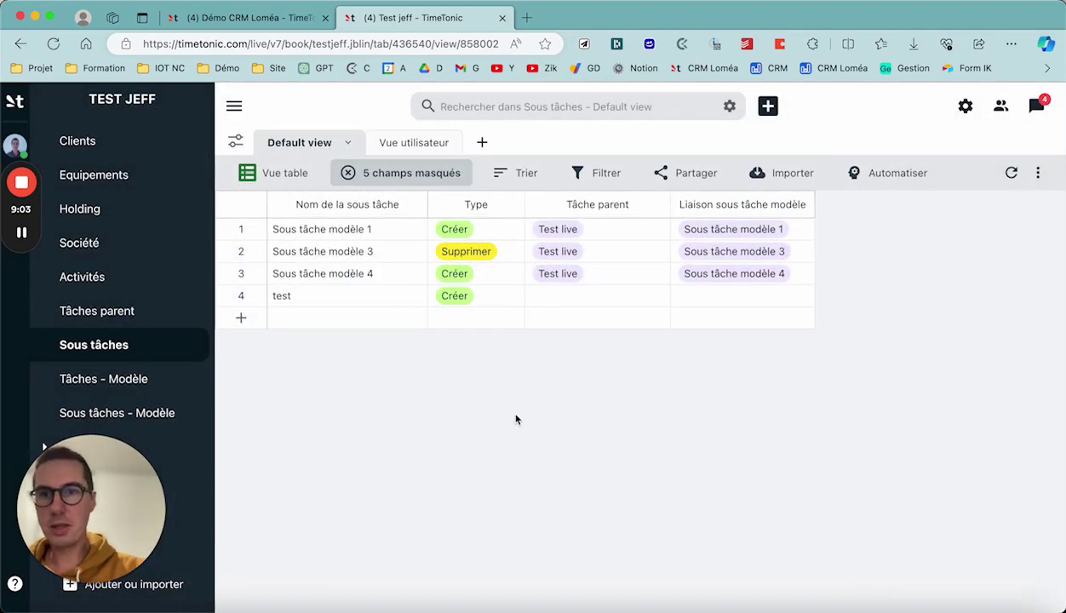